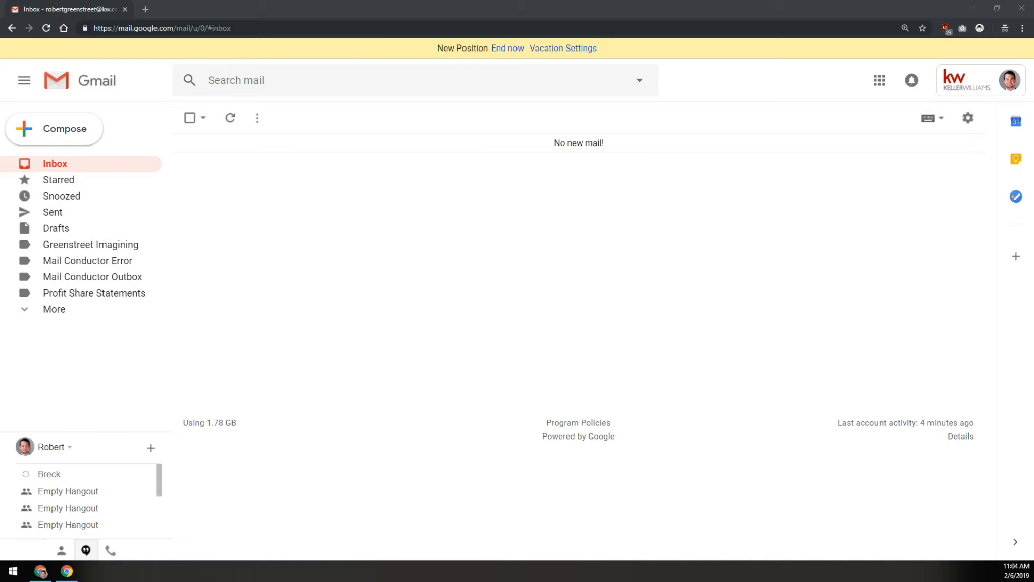
Snap the second account's Gmail window to the right half and the work Gmail to the left half
{"action": "left_click_drag", "start_coordinate": [653, 10], "coordinate": [632, 275]}
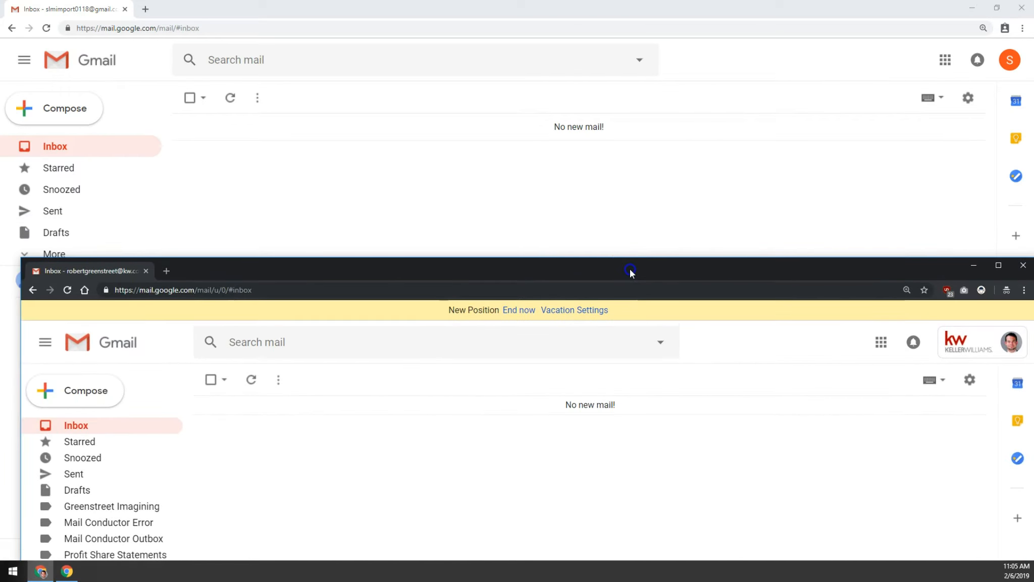
{"action": "left_click_drag", "start_coordinate": [499, 7], "coordinate": [520, 1]}
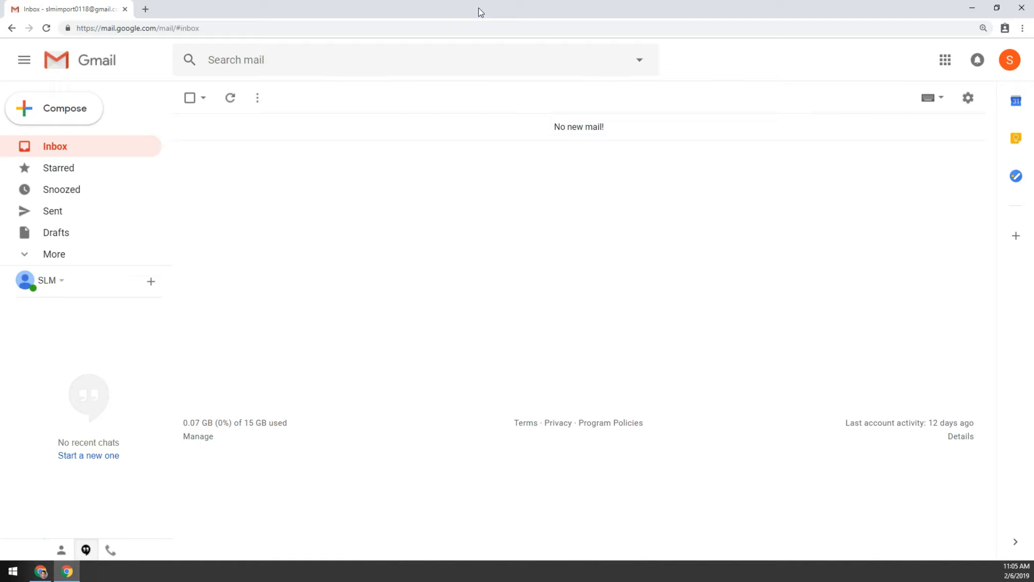
{"action": "left_click_drag", "start_coordinate": [480, 12], "coordinate": [1033, 189]}
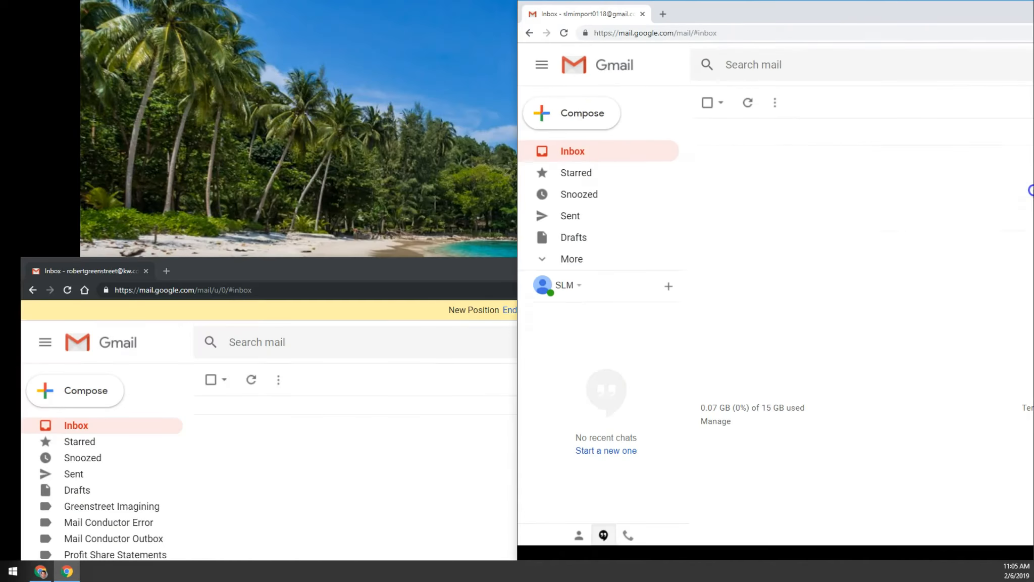
{"action": "left_click", "coordinate": [212, 101]}
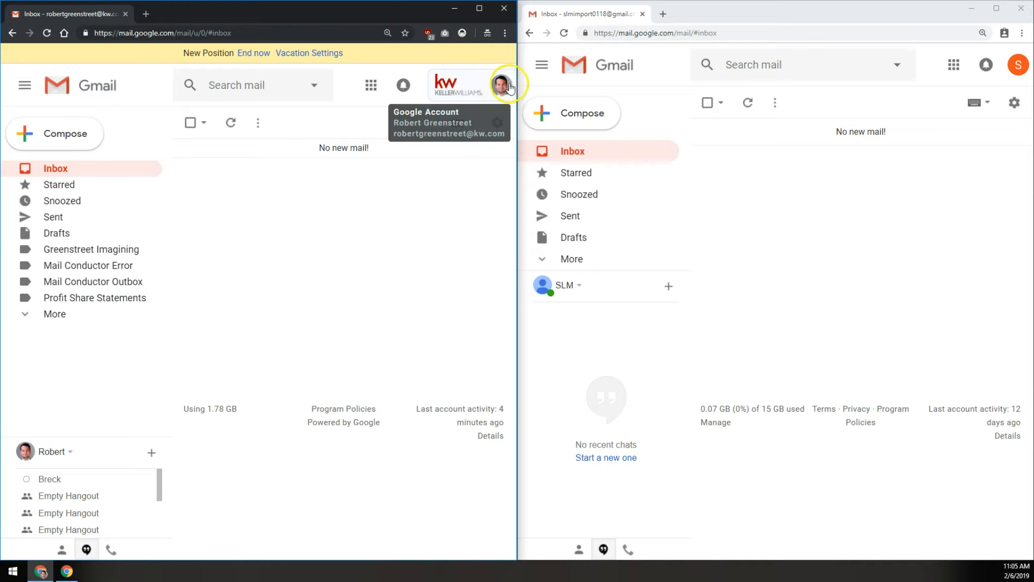
Go to the work account's Google Account Security page, under Signing in to Google
{"action": "left_click", "coordinate": [469, 83]}
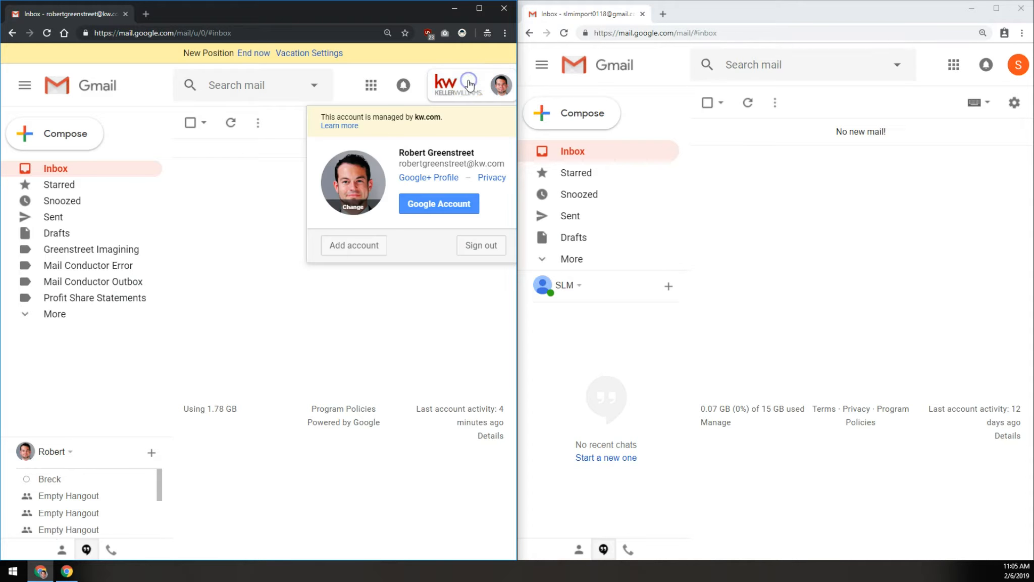
{"action": "left_click", "coordinate": [428, 203]}
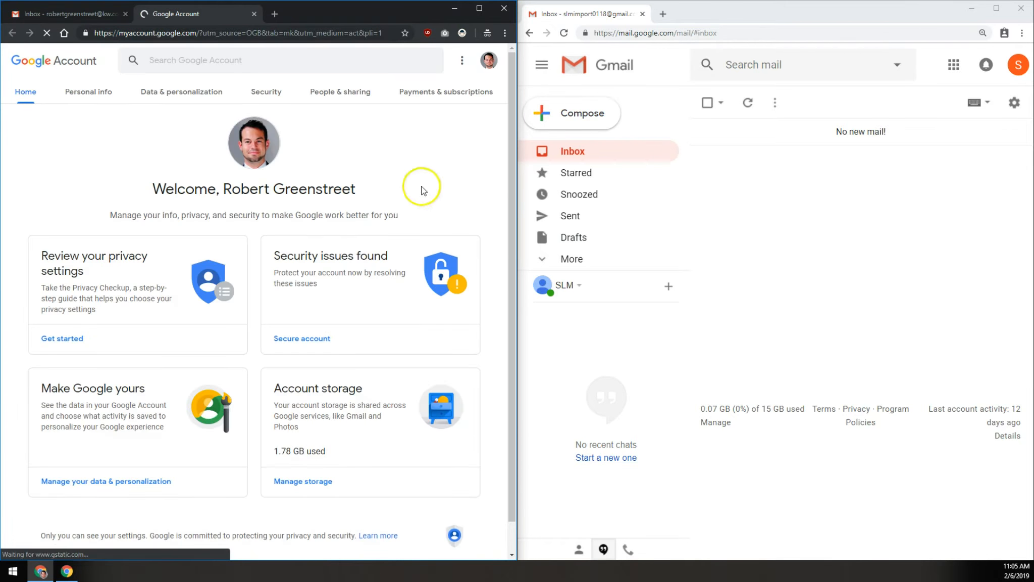
{"action": "left_click", "coordinate": [271, 92]}
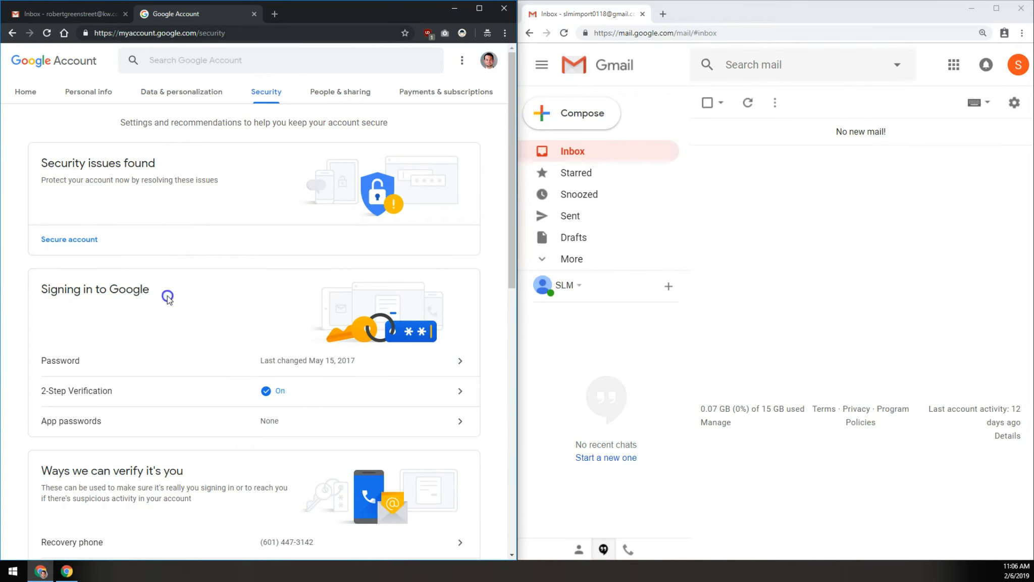
{"action": "left_click_drag", "start_coordinate": [168, 297], "coordinate": [72, 294]}
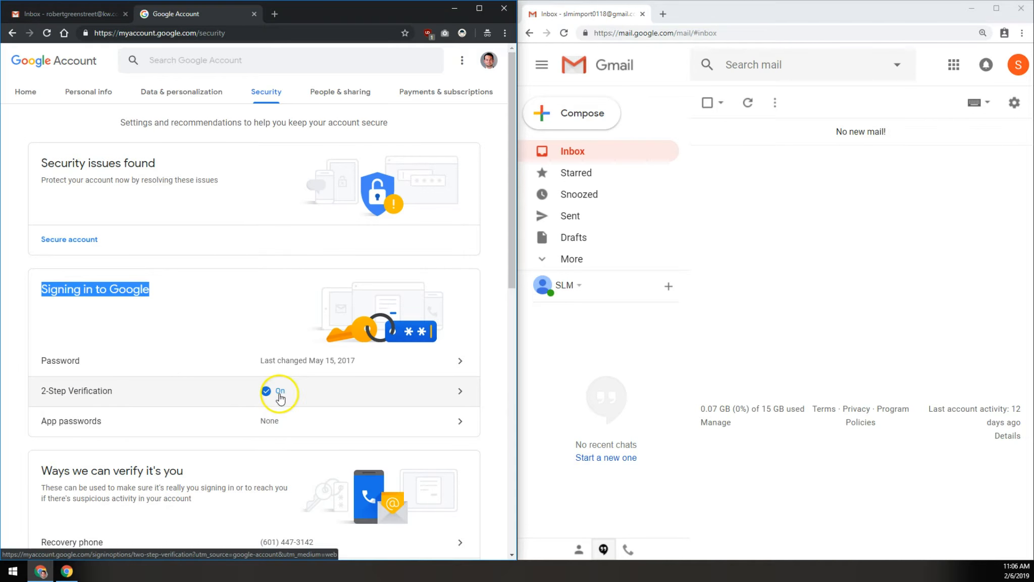
Re-enter the account password and turn off 2-Step Verification, confirming the change
{"action": "left_click", "coordinate": [263, 394]}
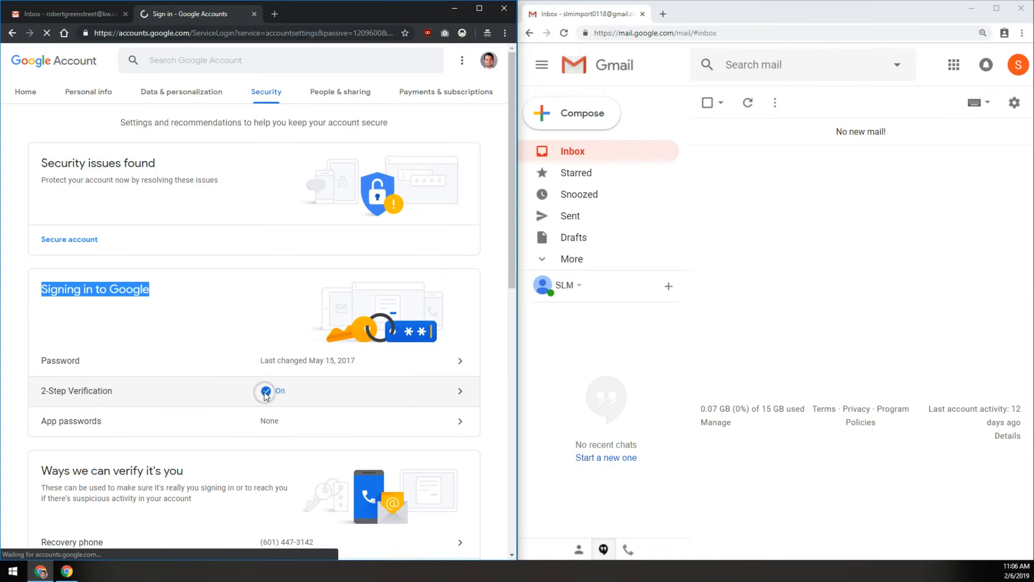
{"action": "left_click", "coordinate": [244, 295]}
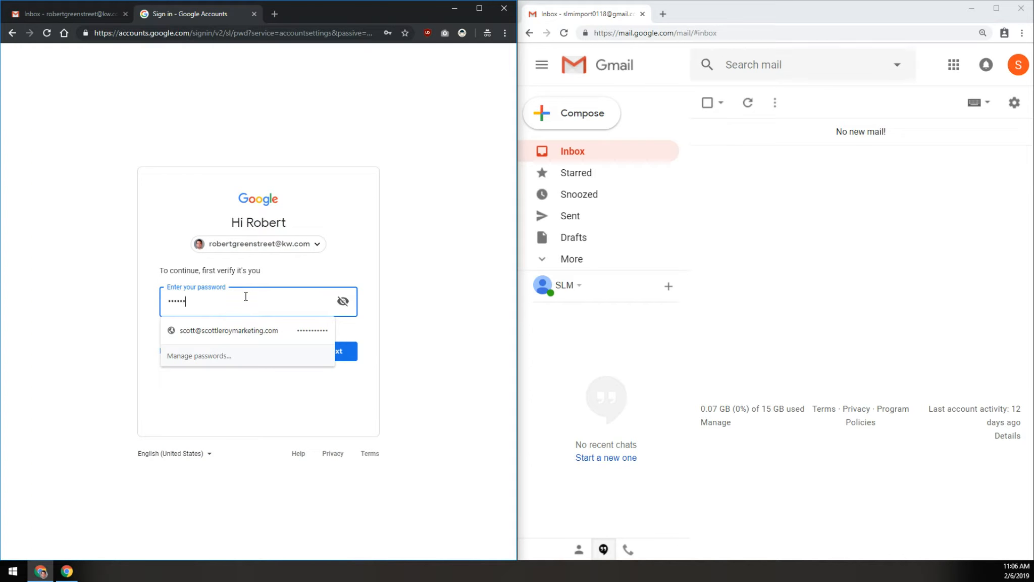
{"action": "key", "text": "Return"}
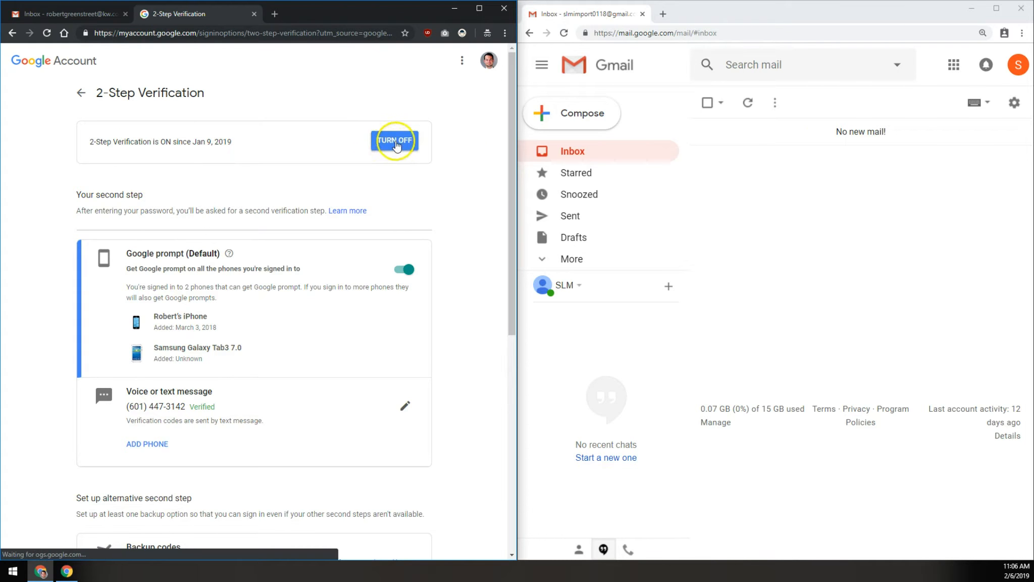
{"action": "left_click", "coordinate": [389, 143]}
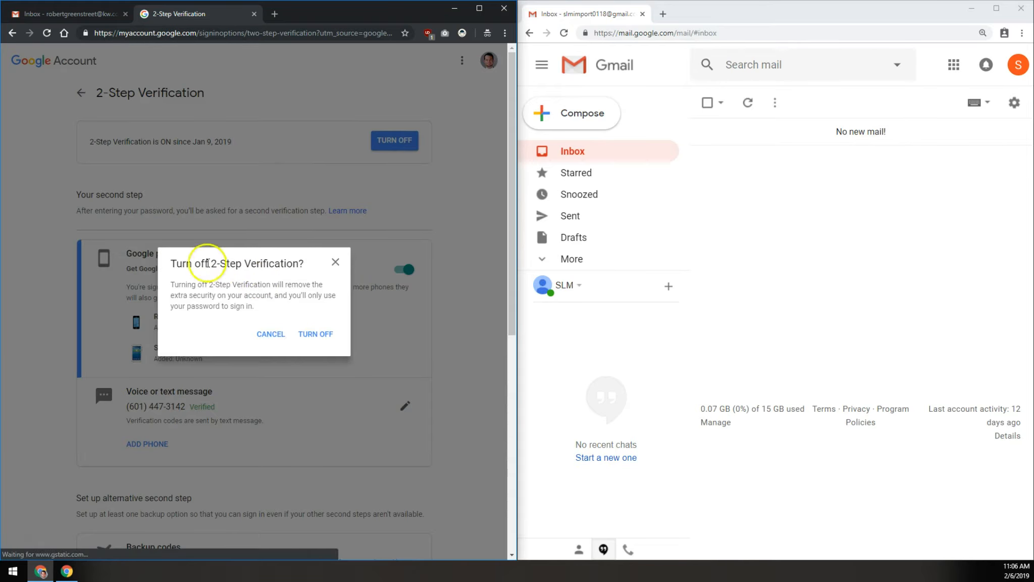
{"action": "left_click", "coordinate": [311, 334]}
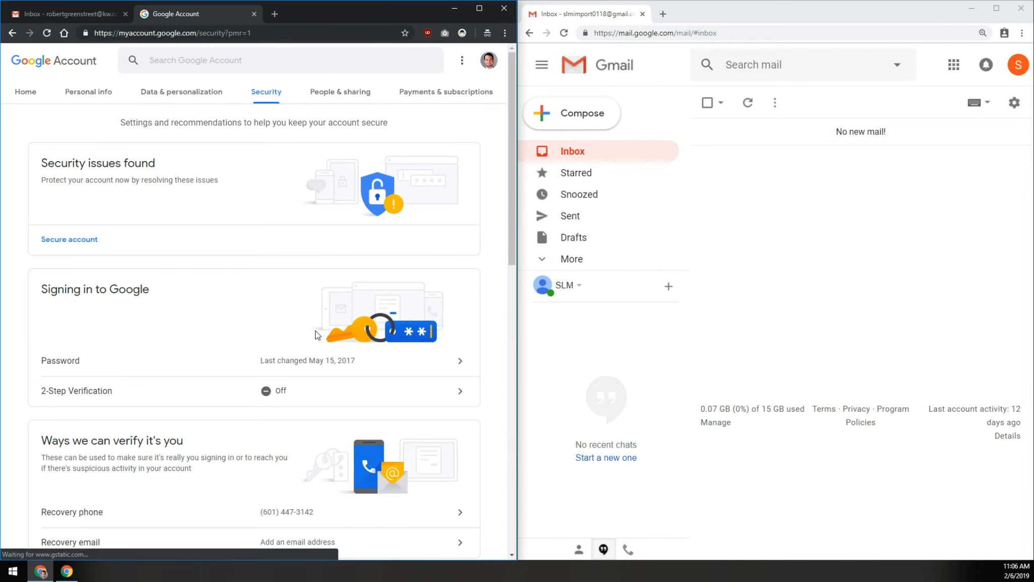
{"action": "left_click", "coordinate": [256, 213]}
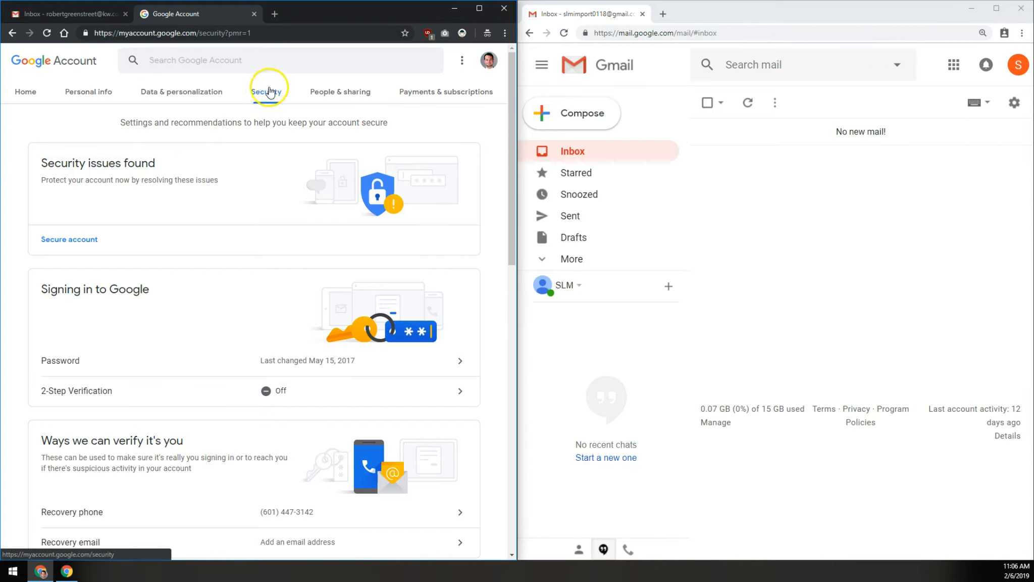
Check that Less secure app access is left ON, then return to the work Gmail inbox
{"action": "scroll", "coordinate": [224, 270], "scroll_direction": "down", "scroll_amount": 15}
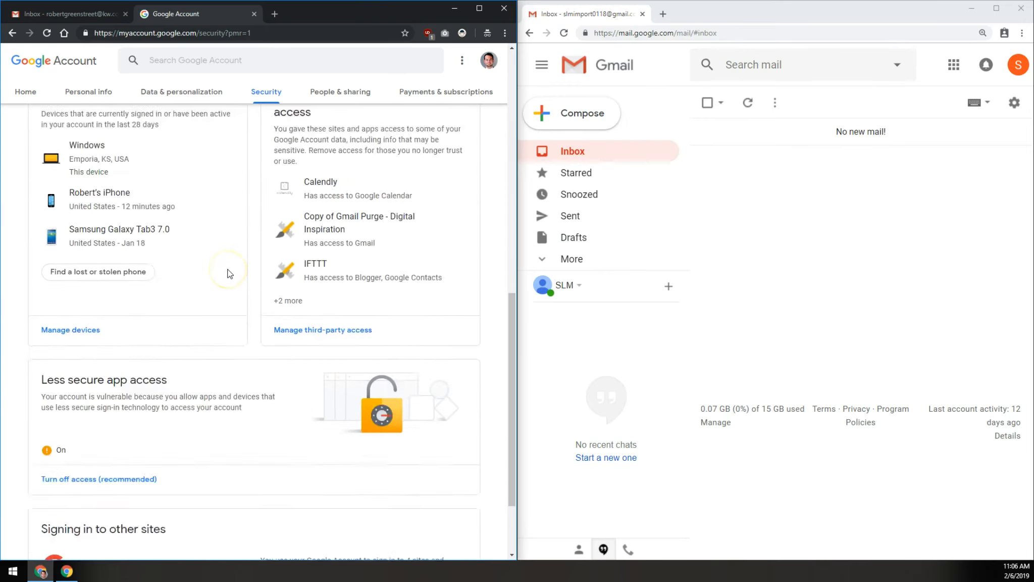
{"action": "mouse_move", "coordinate": [42, 270]}
{"action": "left_mouse_down"}
{"action": "mouse_move", "coordinate": [150, 271]}
{"action": "mouse_move", "coordinate": [36, 272]}
{"action": "left_mouse_up"}
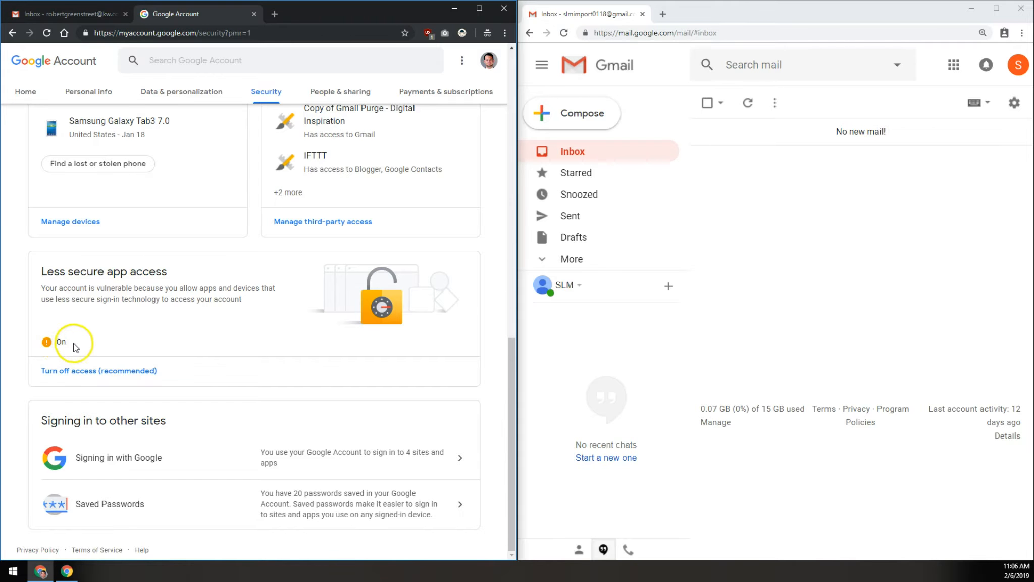
{"action": "left_click", "coordinate": [85, 372]}
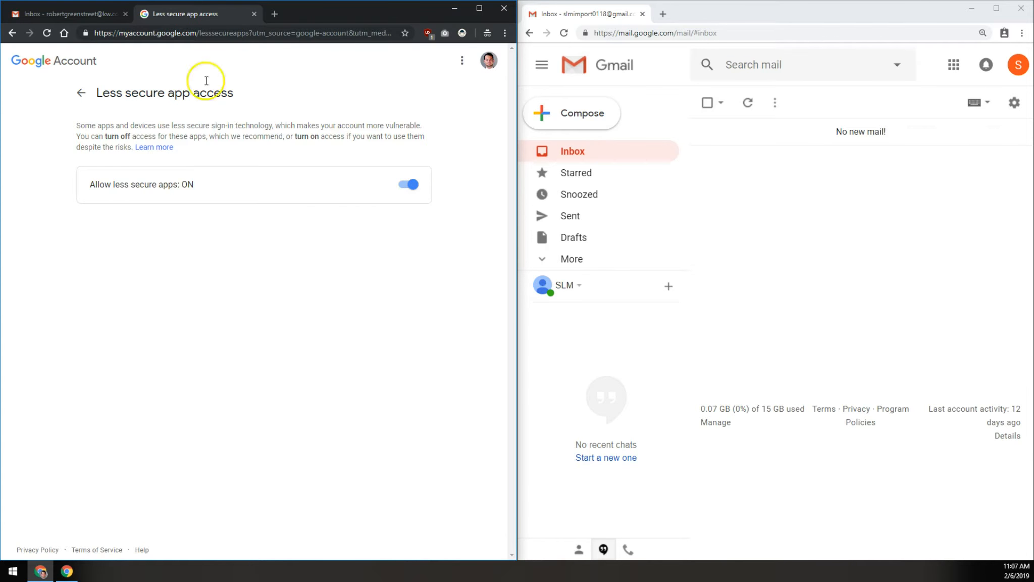
{"action": "left_click", "coordinate": [79, 18]}
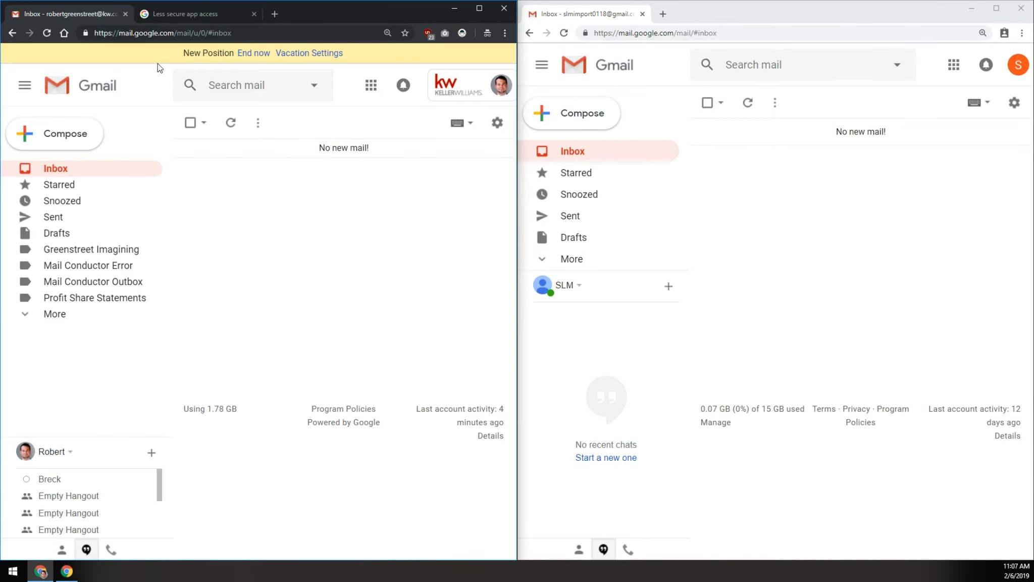
{"action": "left_click", "coordinate": [206, 13]}
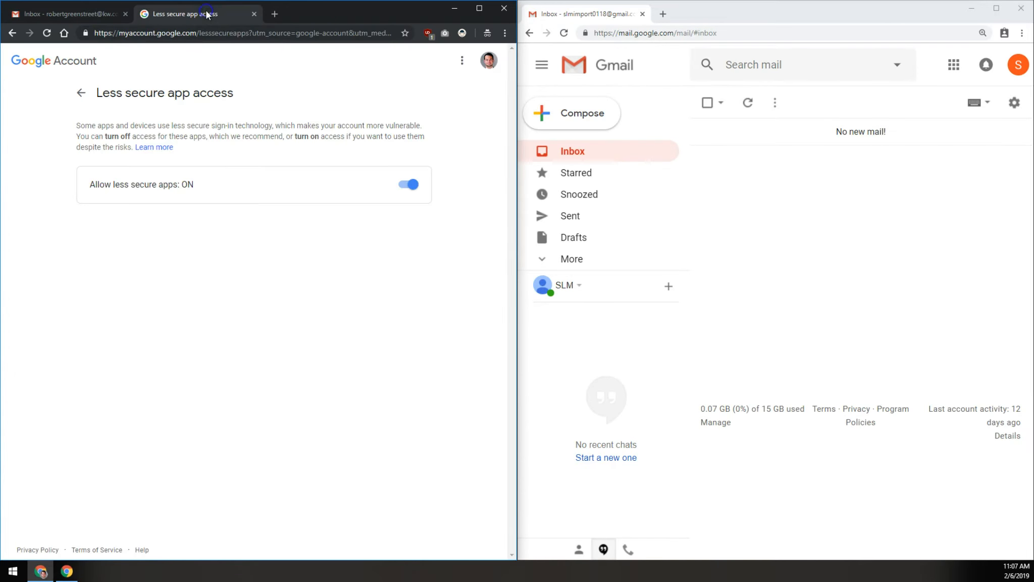
{"action": "left_click", "coordinate": [91, 18]}
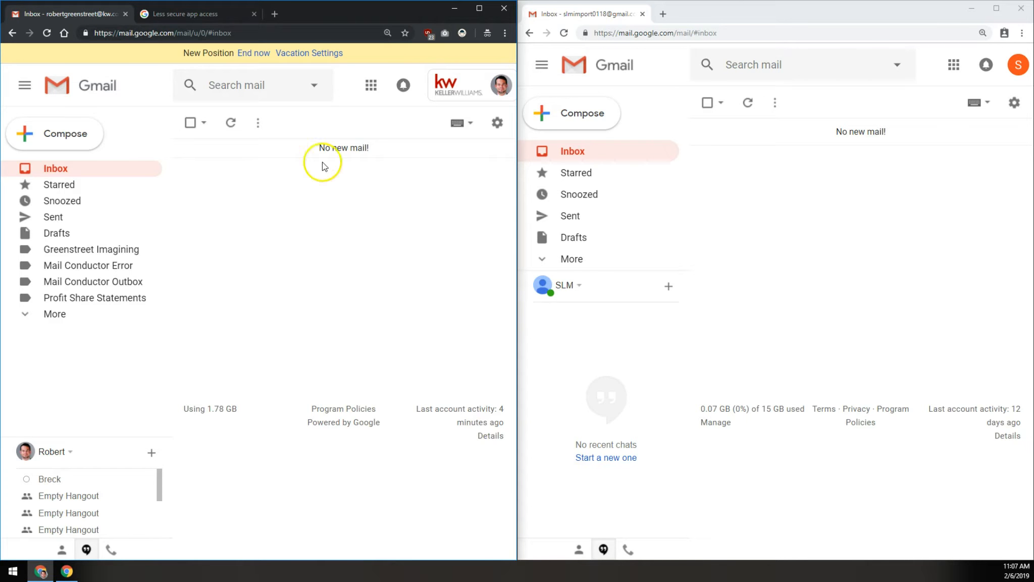
In full-screen Gmail settings, enable POP for all mail under Forwarding and POP/IMAP and save
{"action": "left_click", "coordinate": [497, 123]}
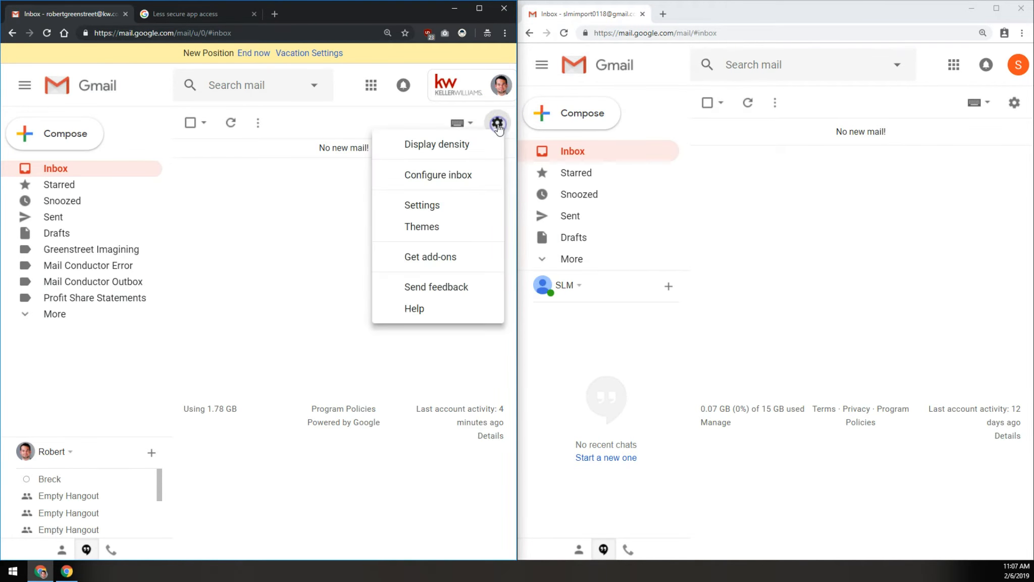
{"action": "left_click", "coordinate": [419, 206]}
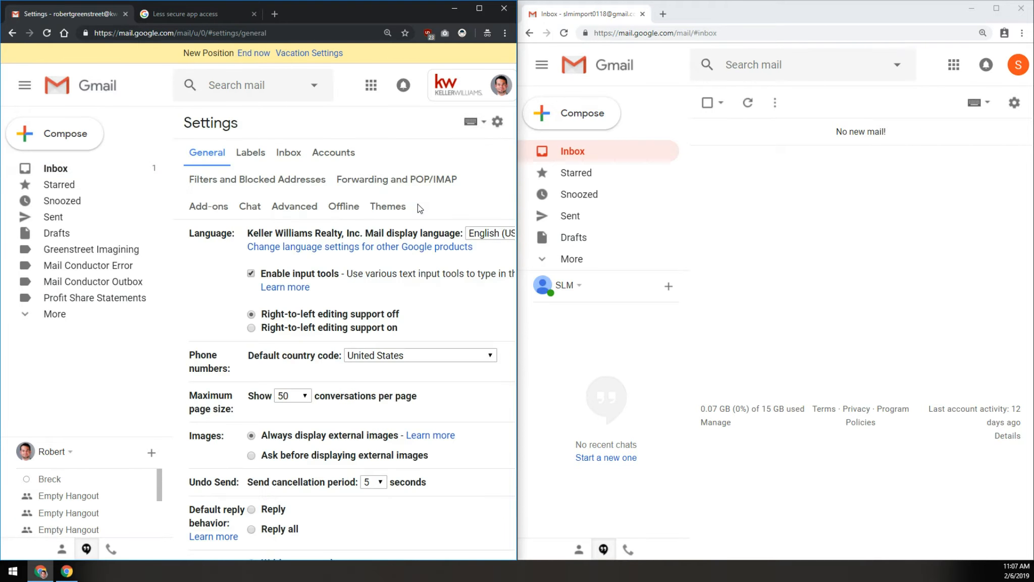
{"action": "left_click", "coordinate": [479, 8]}
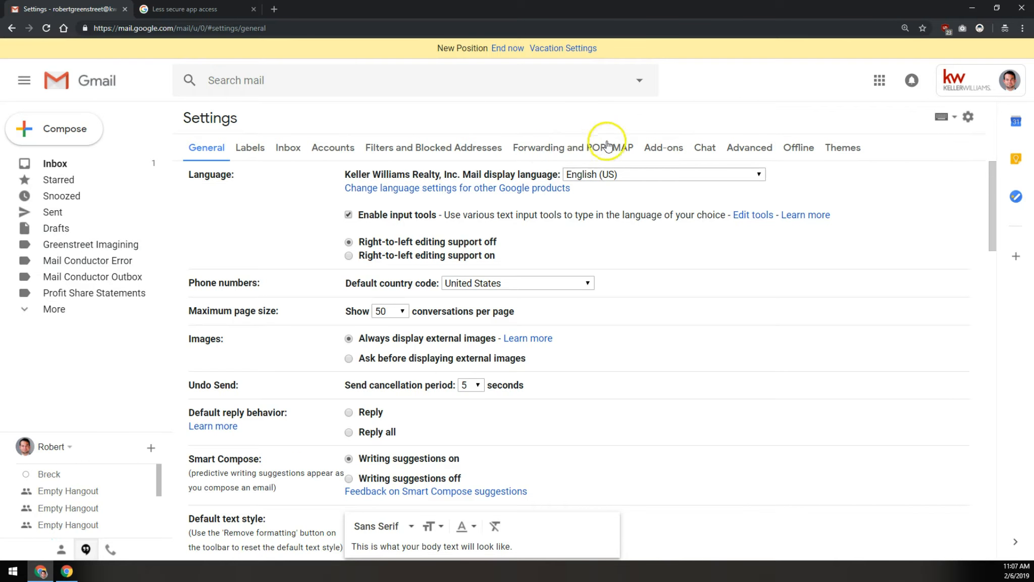
{"action": "left_click", "coordinate": [571, 145]}
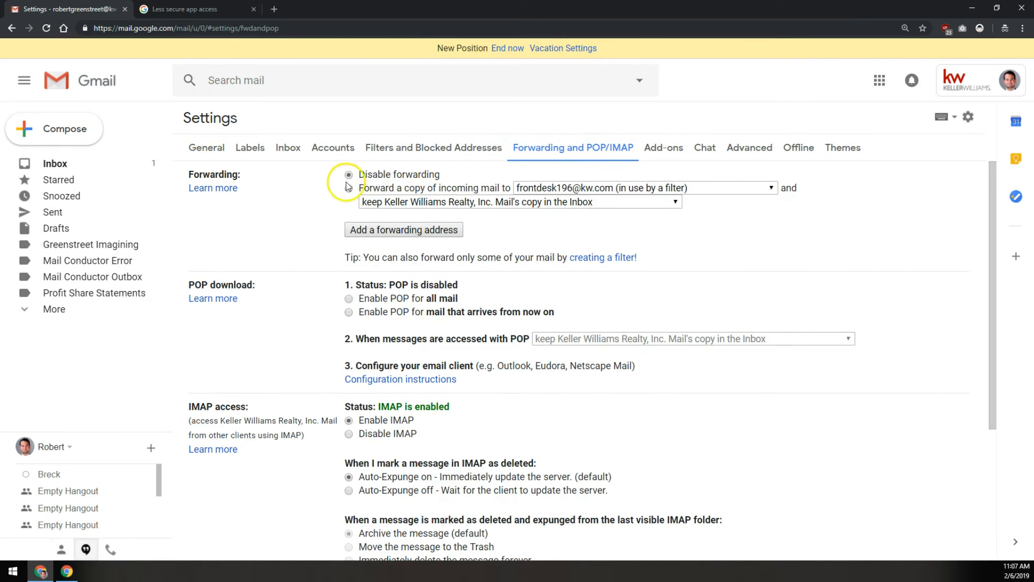
{"action": "left_click", "coordinate": [349, 300]}
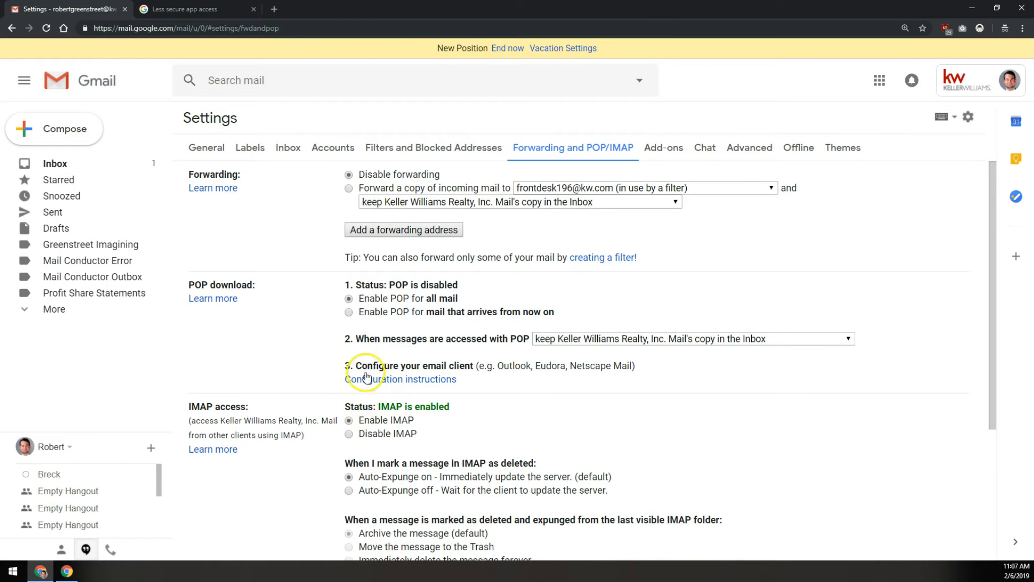
{"action": "scroll", "coordinate": [374, 353], "scroll_direction": "down", "scroll_amount": 4}
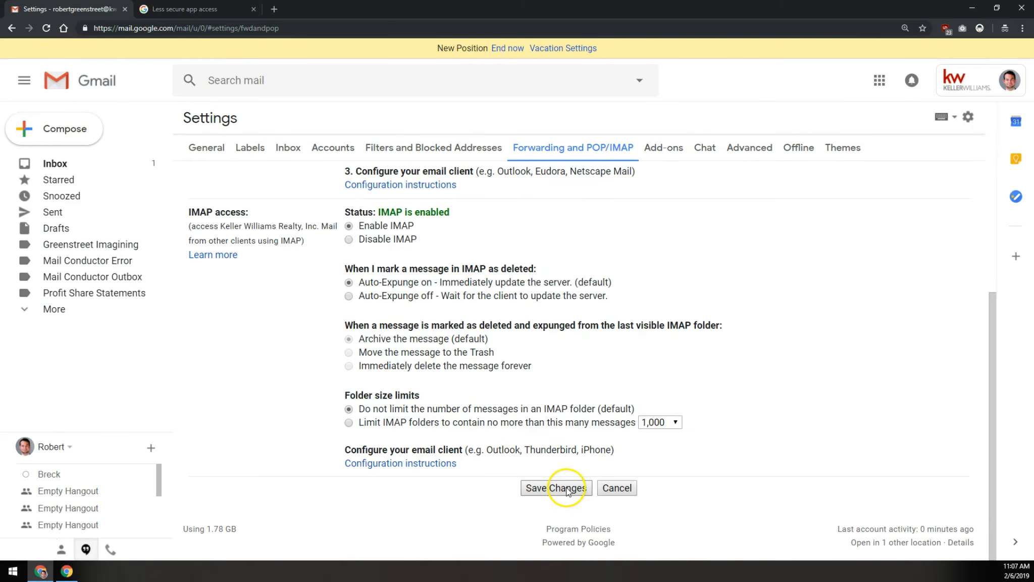
{"action": "left_click", "coordinate": [568, 490]}
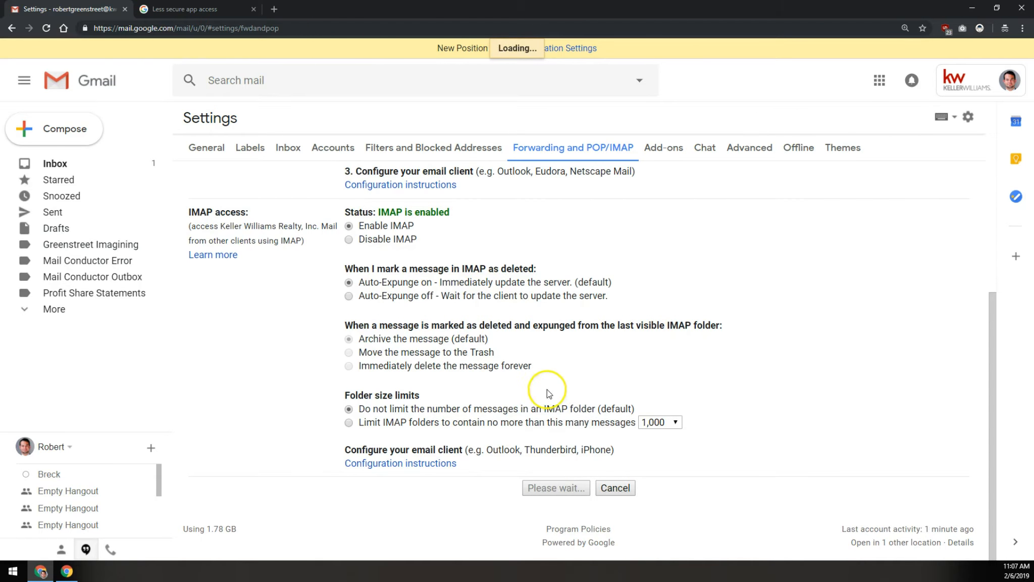
Maximize the second account's Gmail window and go to its Accounts and Import settings
{"action": "left_click", "coordinate": [68, 569]}
{"action": "left_click", "coordinate": [1001, 12]}
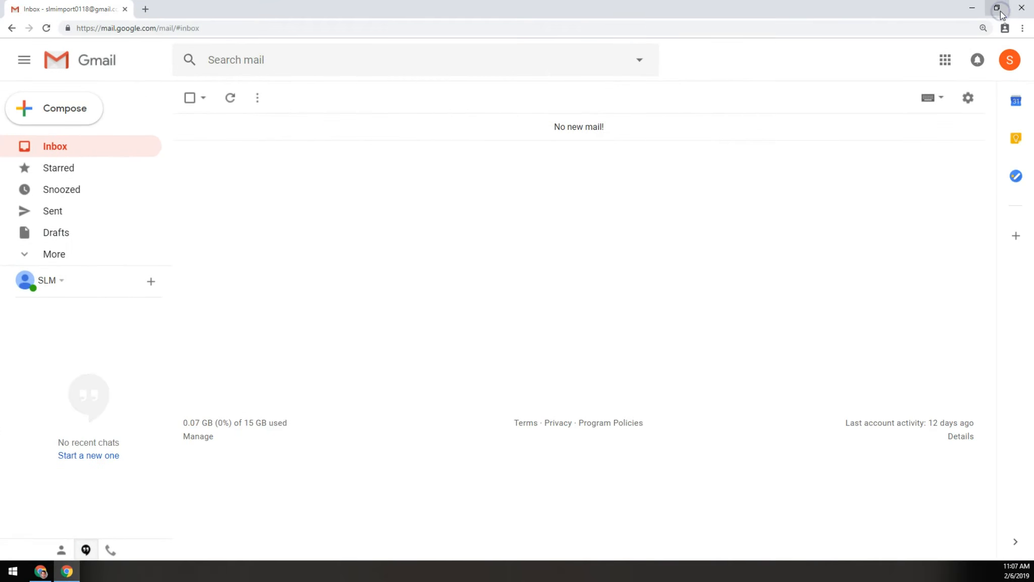
{"action": "left_click", "coordinate": [969, 99]}
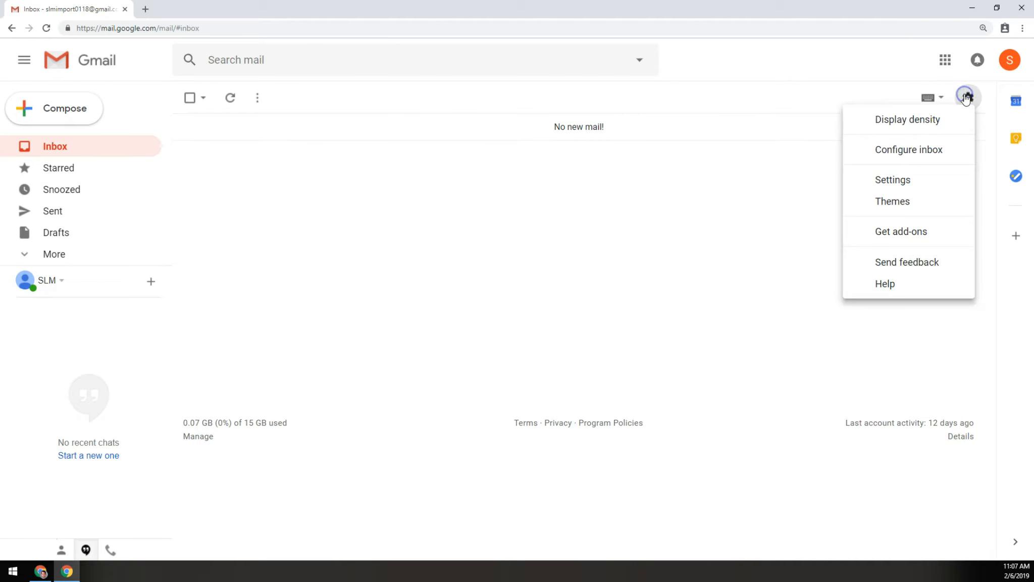
{"action": "left_click", "coordinate": [916, 180]}
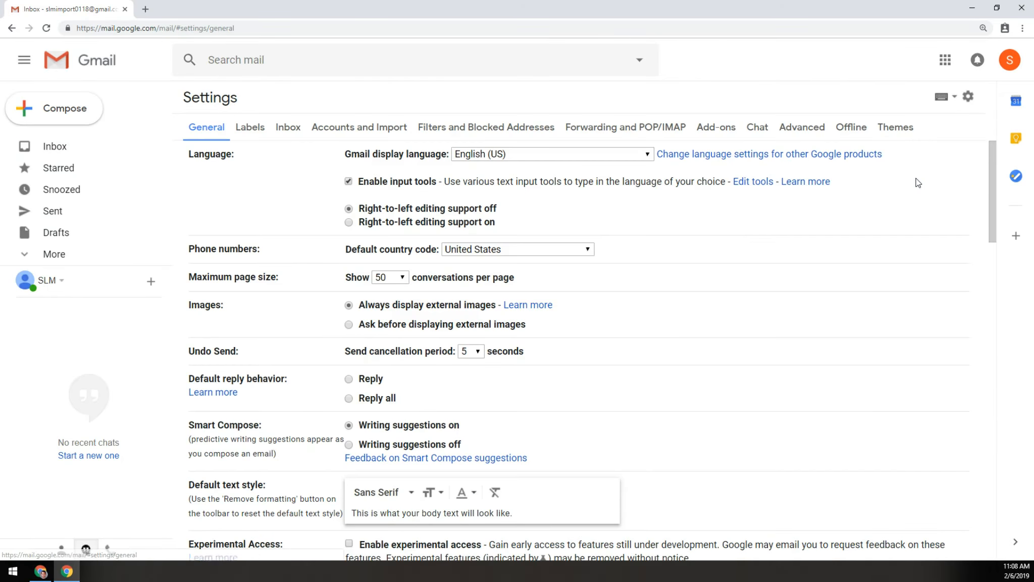
{"action": "left_click", "coordinate": [341, 126]}
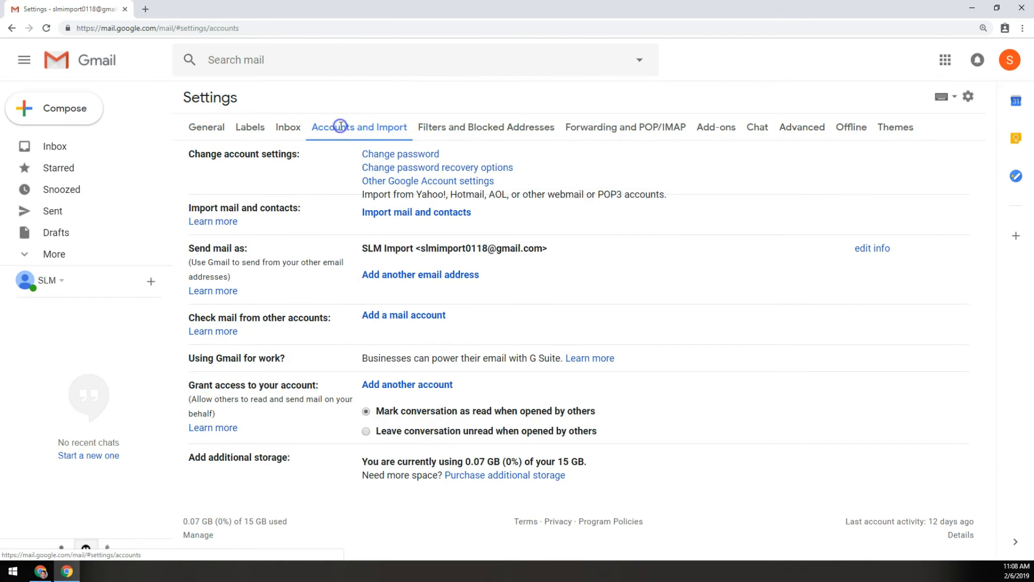
Review the Check mail and Send mail as sections, then choose to add another address
{"action": "left_click", "coordinate": [379, 221]}
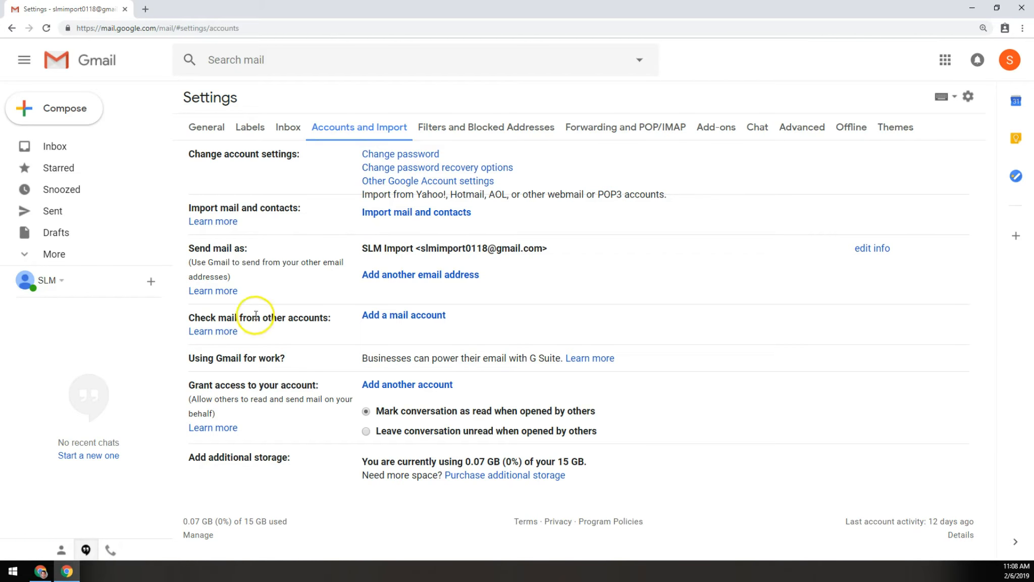
{"action": "left_click_drag", "start_coordinate": [195, 318], "coordinate": [319, 318]}
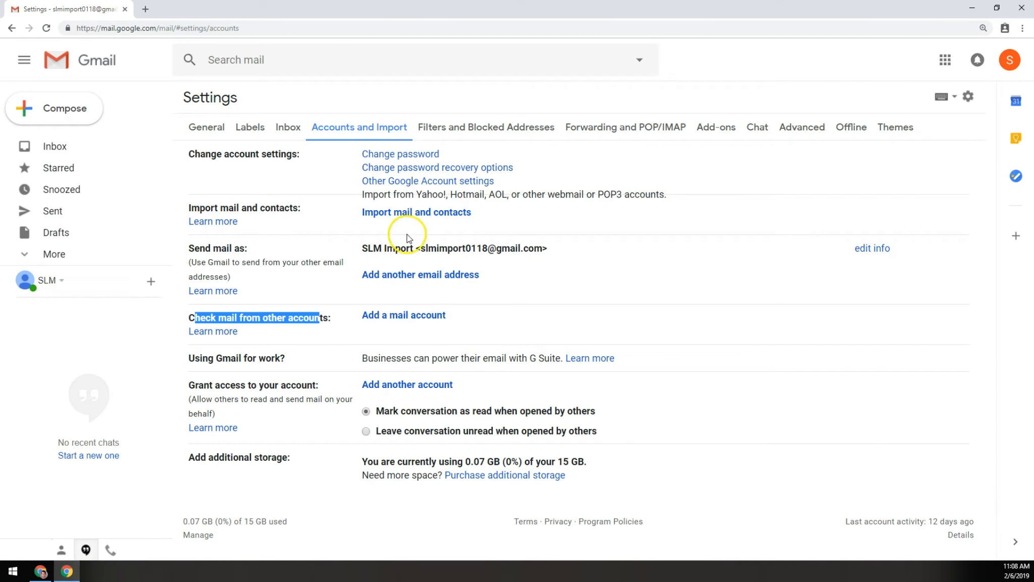
{"action": "left_click", "coordinate": [282, 251]}
{"action": "left_click_drag", "start_coordinate": [185, 245], "coordinate": [249, 256]}
{"action": "left_click", "coordinate": [245, 252]}
{"action": "left_click", "coordinate": [443, 277]}
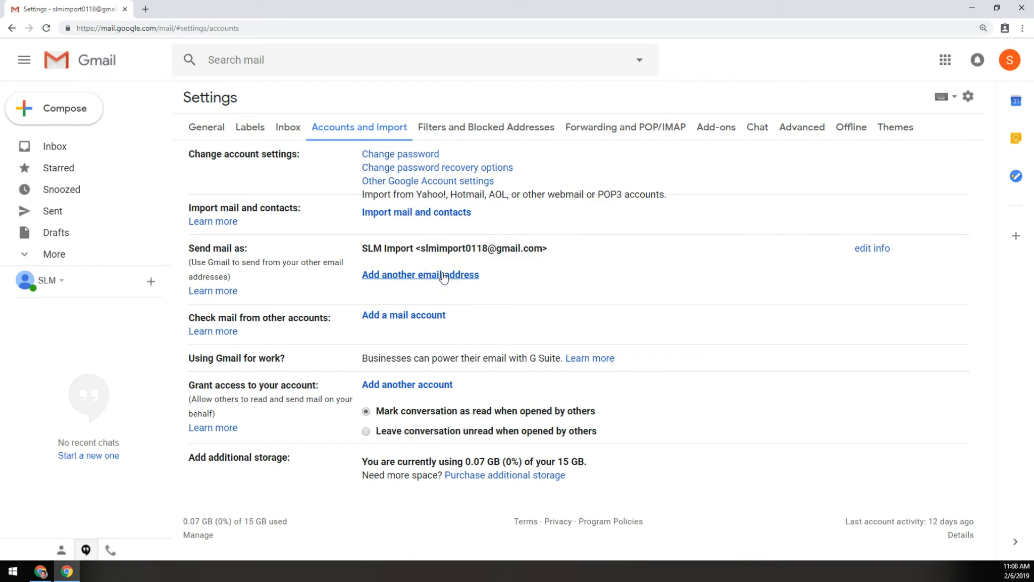
Name the new send-as address 'KW Email' and enter the work email address
{"action": "left_click", "coordinate": [442, 276]}
{"action": "left_click_drag", "start_coordinate": [219, 292], "coordinate": [453, 170]}
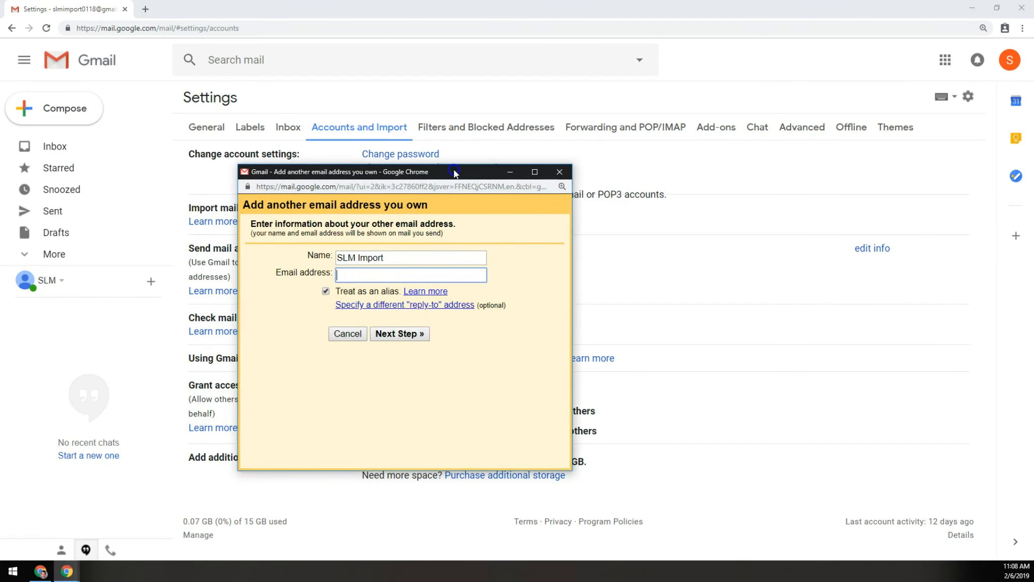
{"action": "left_click_drag", "start_coordinate": [452, 258], "coordinate": [279, 260]}
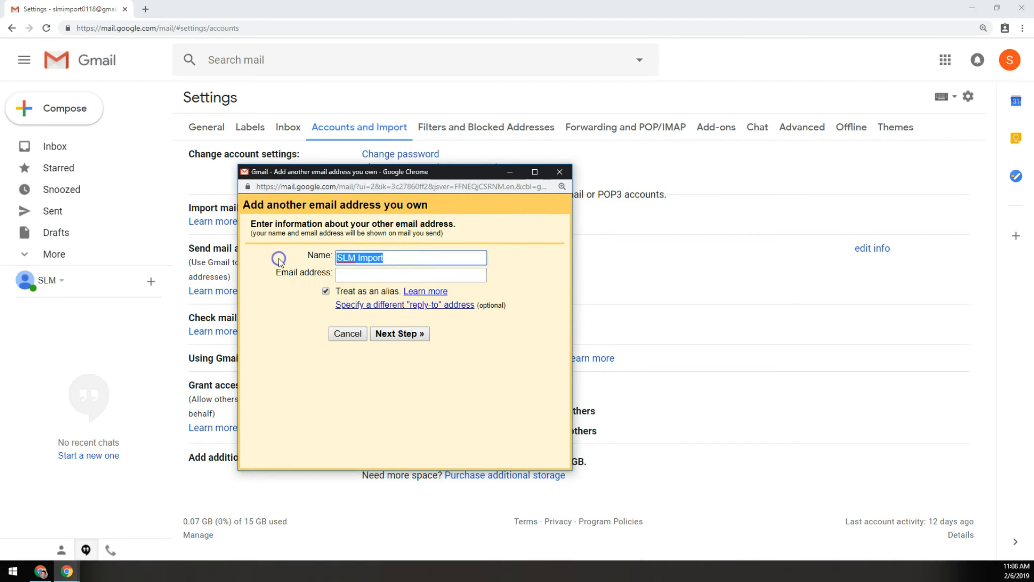
{"action": "type", "text": "KW Email"}
{"action": "left_click", "coordinate": [385, 275]}
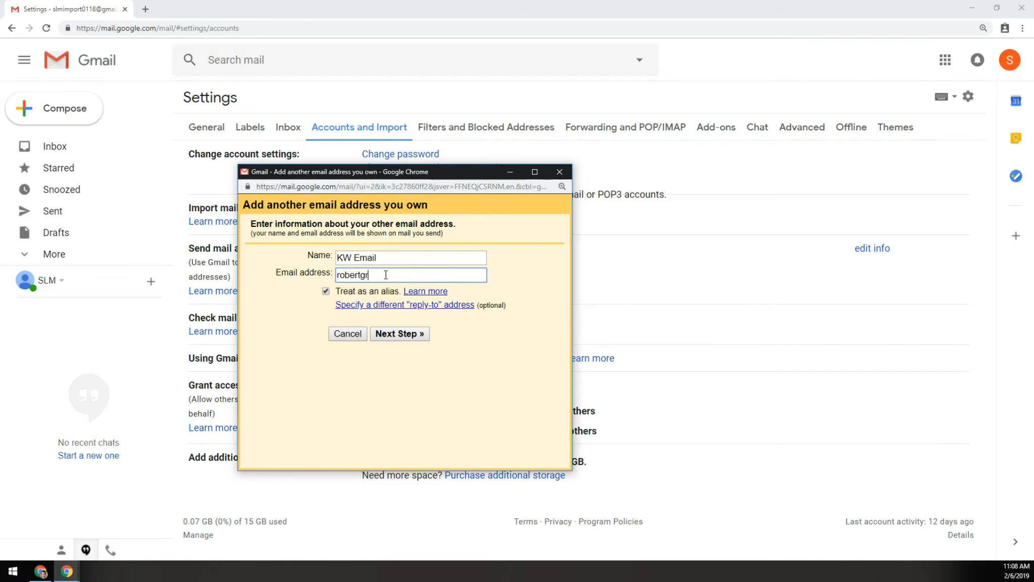
{"action": "left_click", "coordinate": [411, 334]}
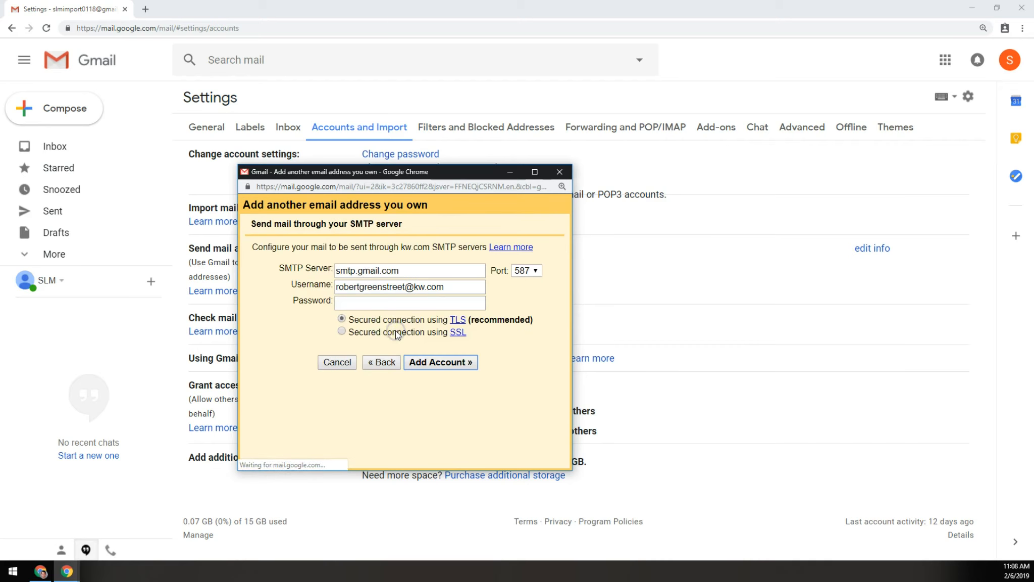
Enter the SMTP password and submit the SMTP server details for checking
{"action": "left_click", "coordinate": [373, 271]}
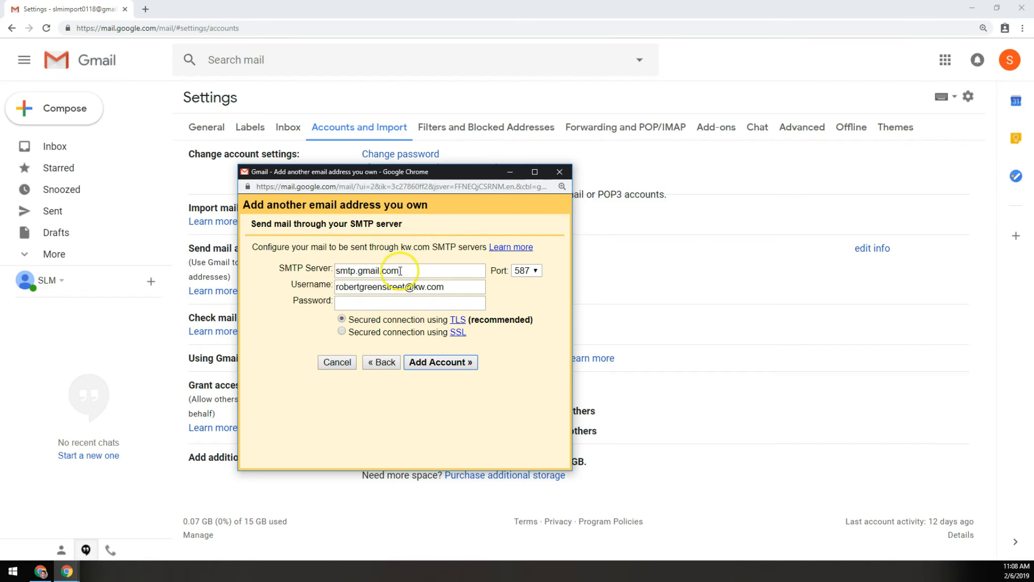
{"action": "left_click", "coordinate": [404, 303]}
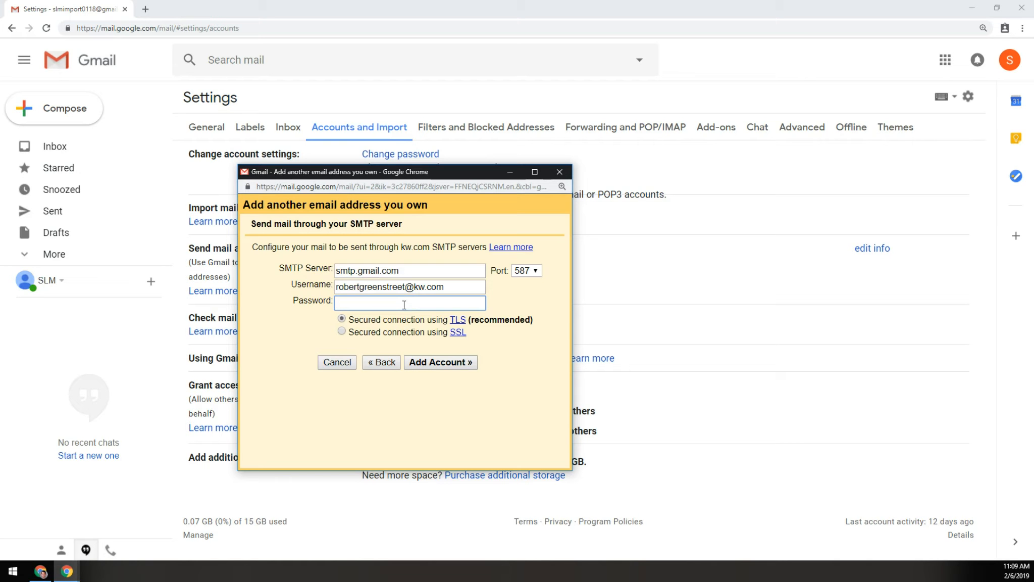
{"action": "type", "text": "****"}
{"action": "left_click", "coordinate": [436, 362]}
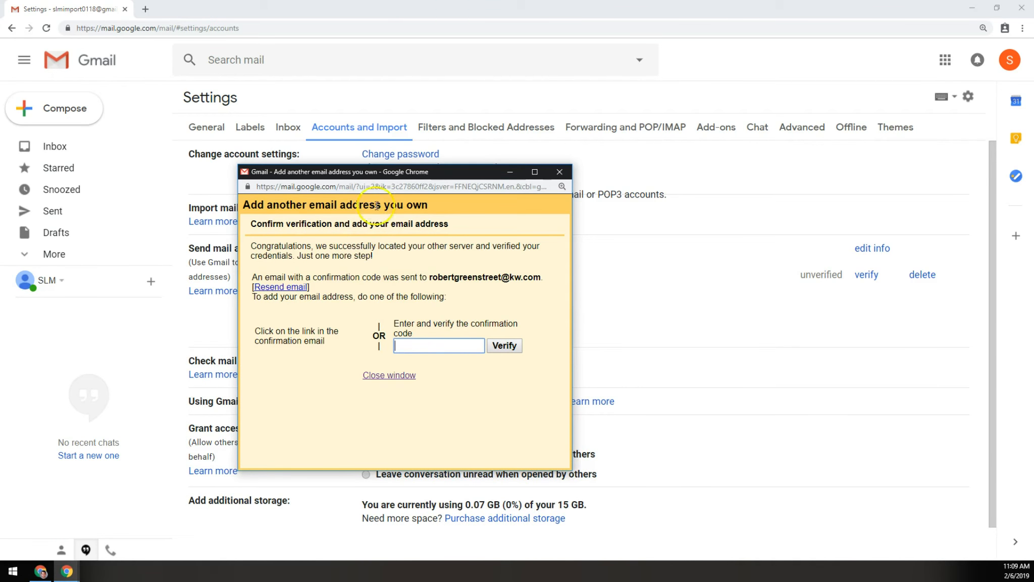
Move the verification popup aside and switch to the work account's inbox window
{"action": "left_click_drag", "start_coordinate": [378, 174], "coordinate": [414, 160]}
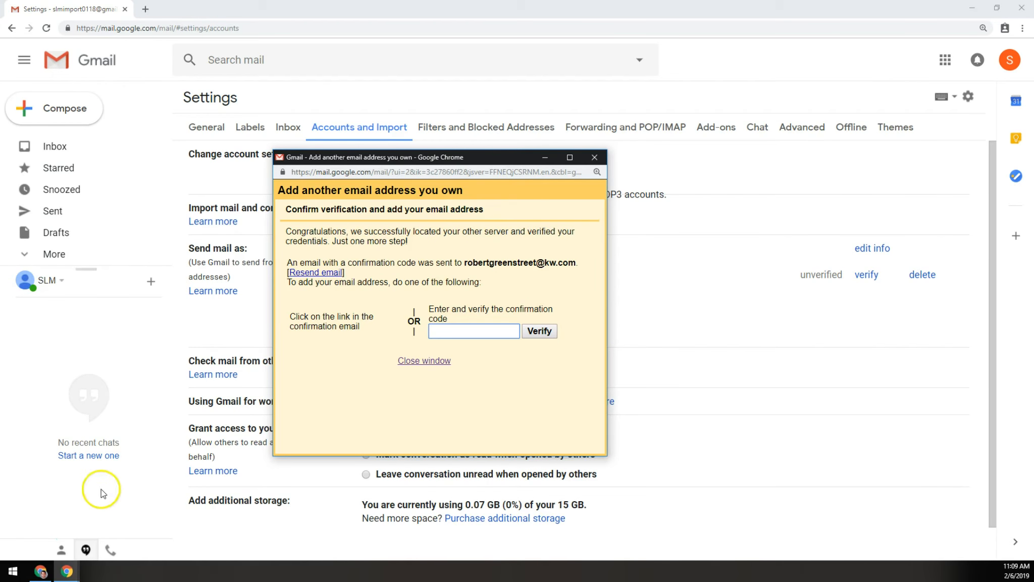
{"action": "left_click", "coordinate": [47, 574]}
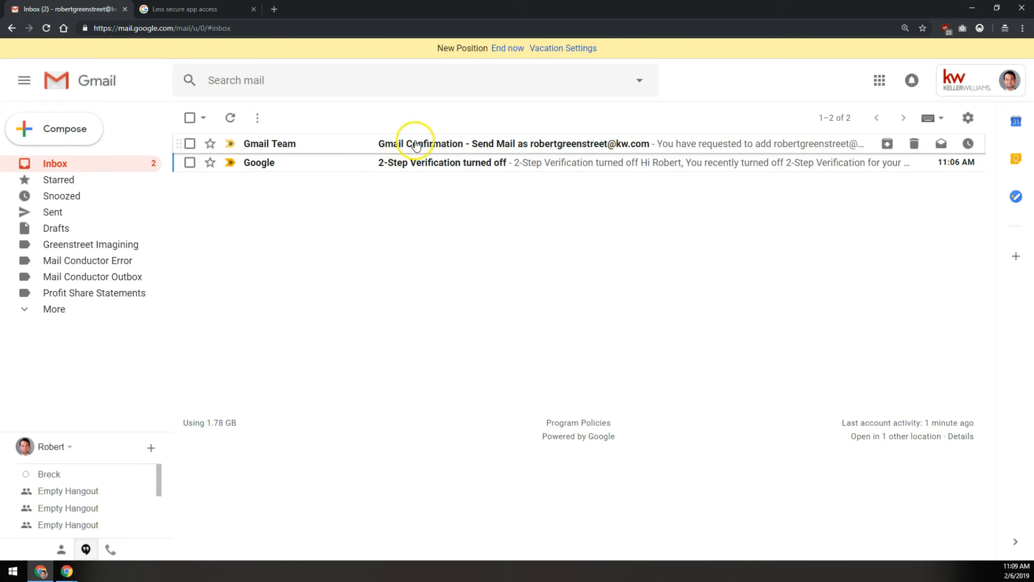
Copy the code from the Gmail Confirmation email, then return to the second account's window
{"action": "left_click", "coordinate": [527, 146]}
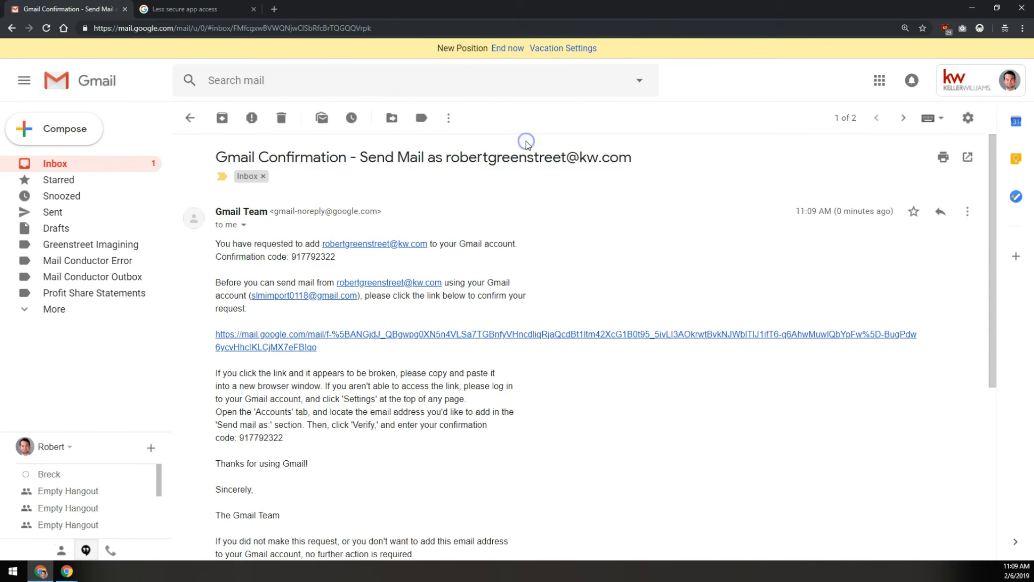
{"action": "double_click", "coordinate": [306, 256]}
{"action": "right_click", "coordinate": [306, 259]}
{"action": "double_click", "coordinate": [308, 257]}
{"action": "right_click", "coordinate": [309, 258]}
{"action": "left_click", "coordinate": [328, 267]}
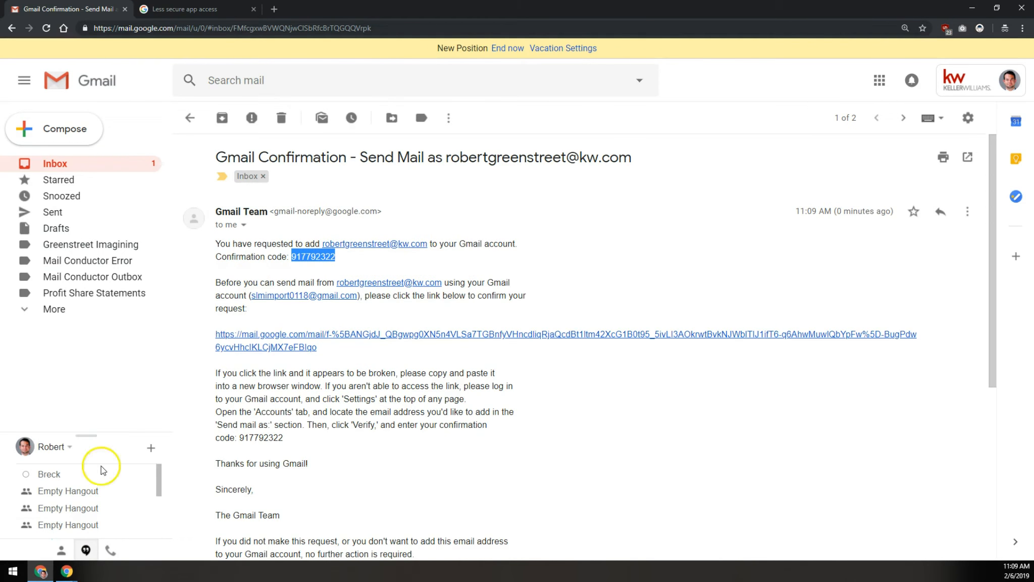
{"action": "left_click", "coordinate": [64, 569]}
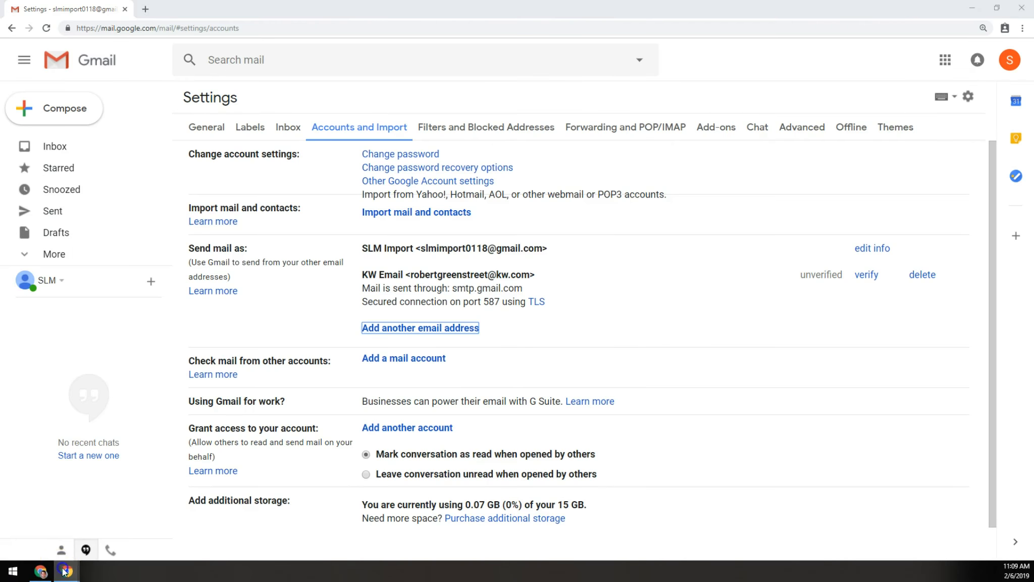
Paste the confirmation code into the verification popup and verify the KW Email address
{"action": "left_click", "coordinate": [151, 513]}
{"action": "right_click", "coordinate": [457, 330]}
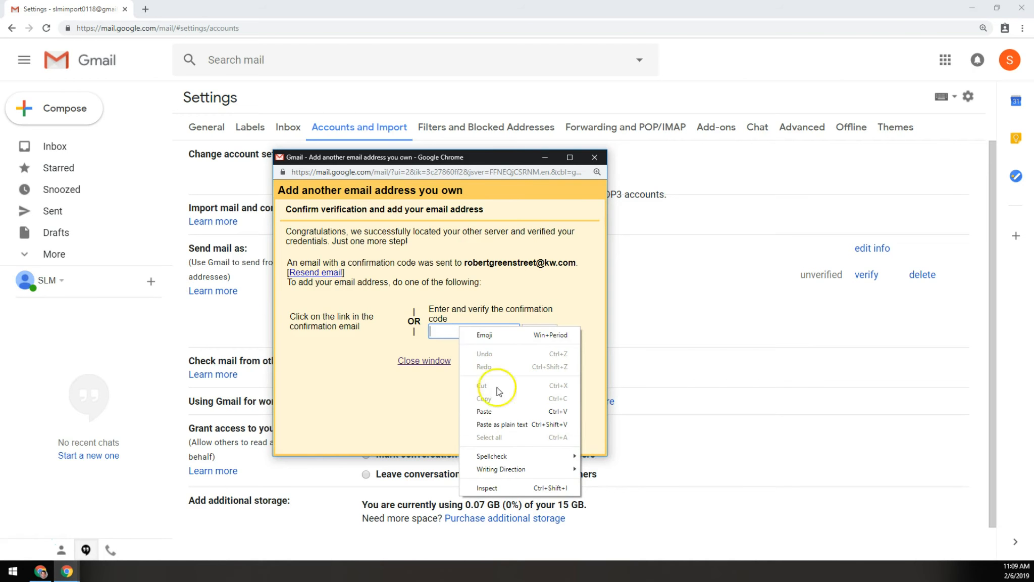
{"action": "left_click", "coordinate": [486, 411]}
{"action": "left_click", "coordinate": [543, 331]}
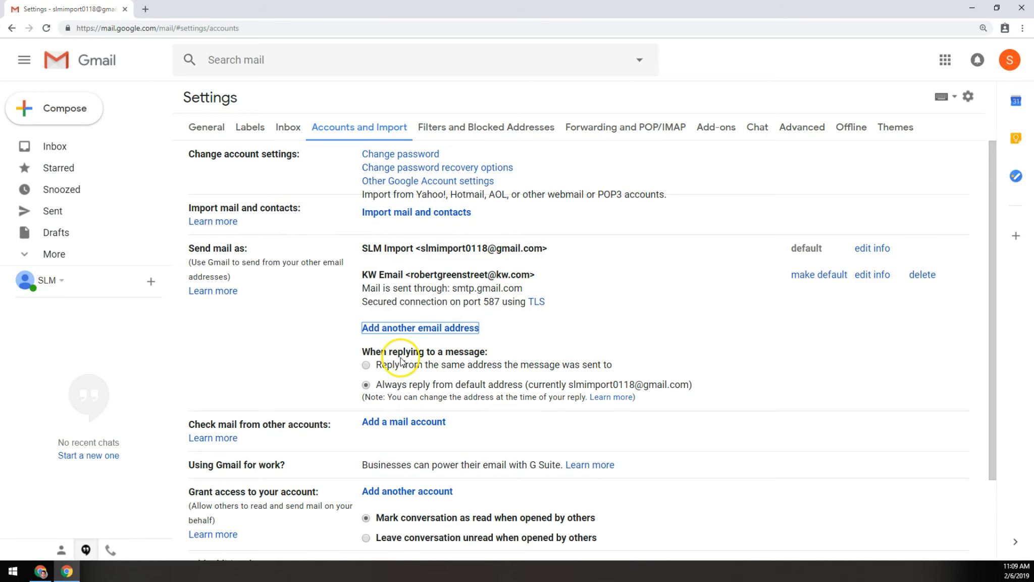
After reviewing the send-as and reply-address notes, compose a new message with the Keller Williams signature
{"action": "left_click", "coordinate": [434, 356], "text": "shift"}
{"action": "left_click", "coordinate": [475, 352]}
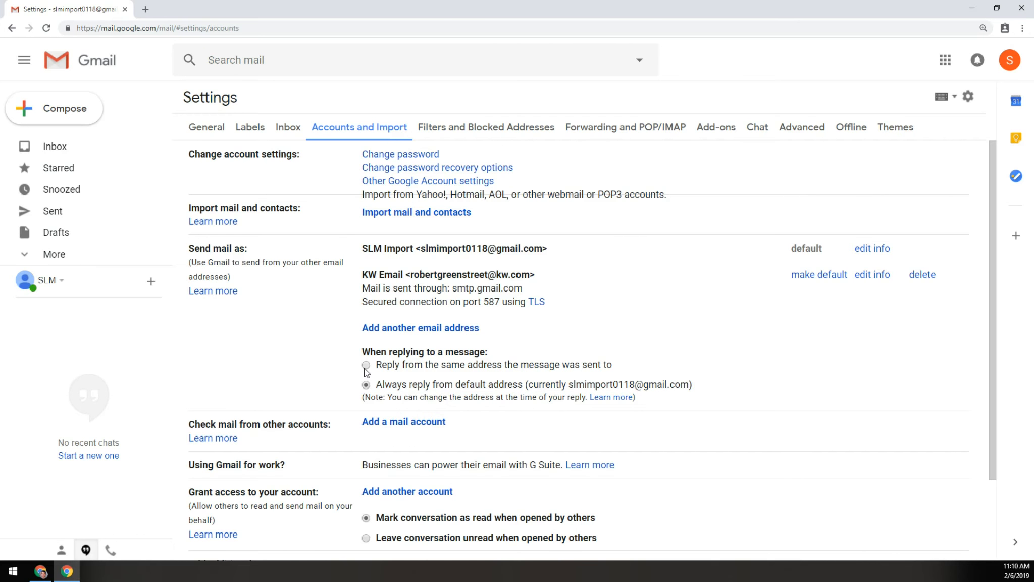
{"action": "left_click_drag", "start_coordinate": [398, 397], "coordinate": [588, 396]}
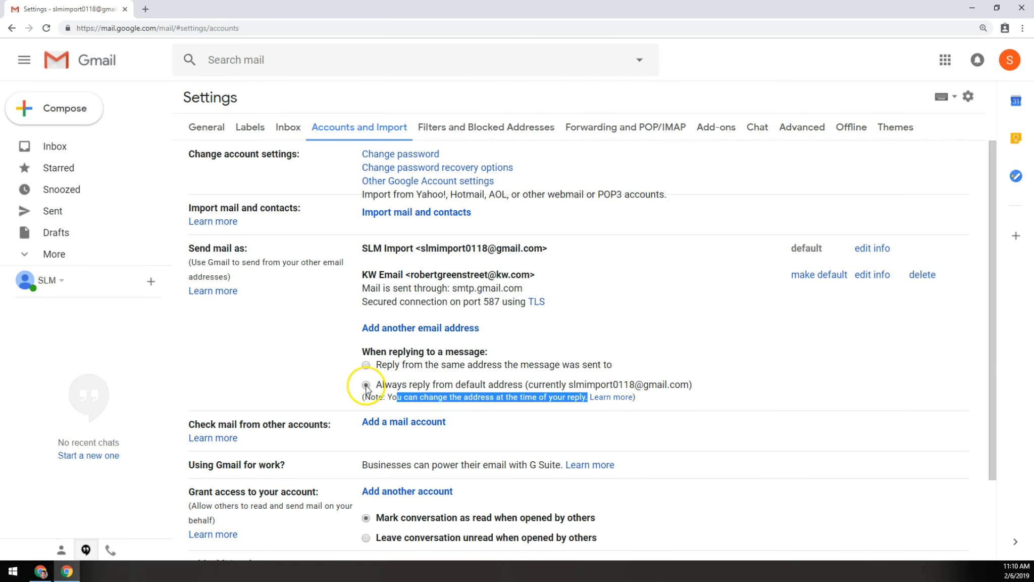
{"action": "left_click", "coordinate": [538, 293]}
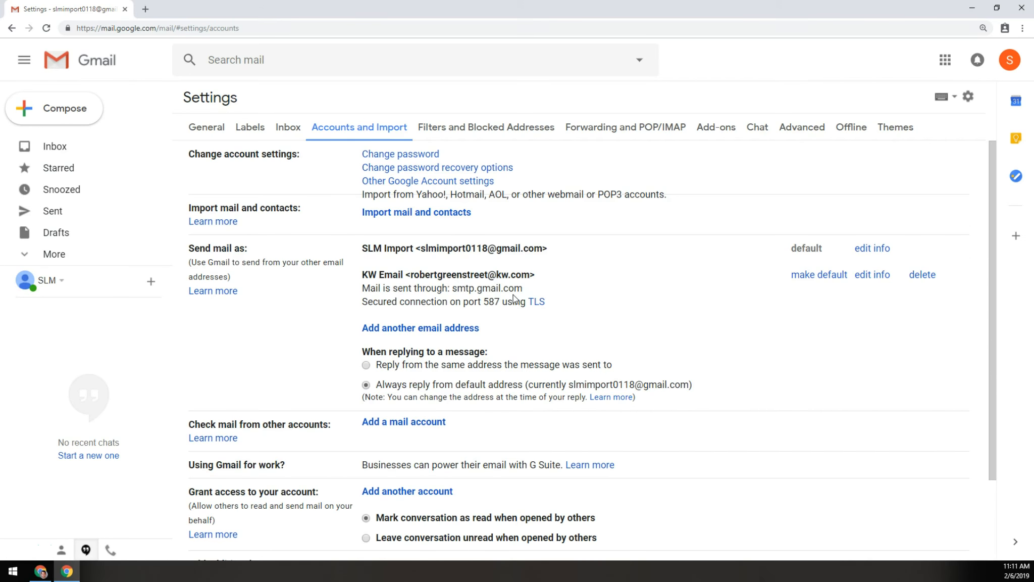
{"action": "left_click", "coordinate": [78, 108]}
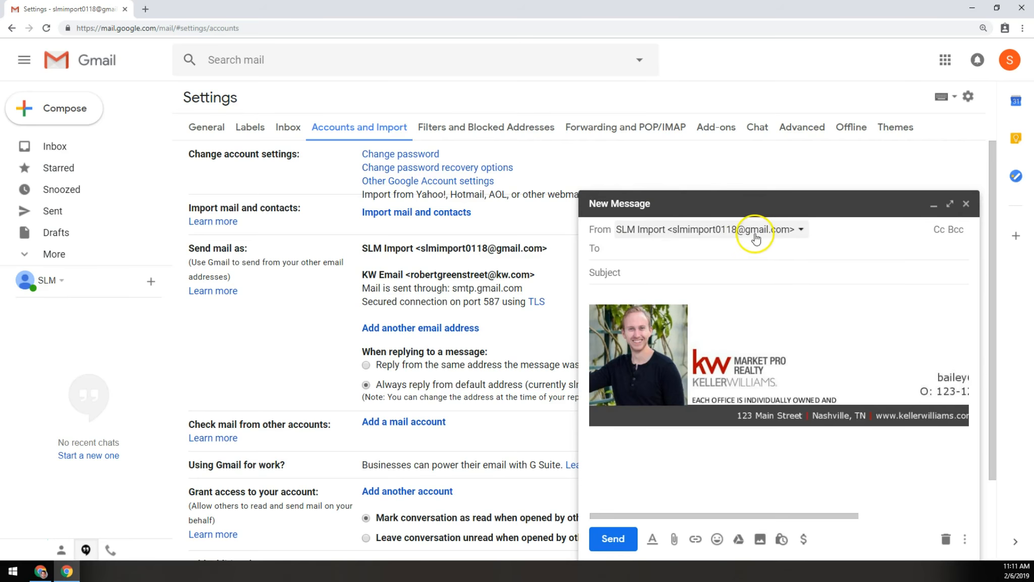
Set the draft's sender to KW Email, toggling addresses to confirm it carries no signature
{"action": "left_click", "coordinate": [802, 230]}
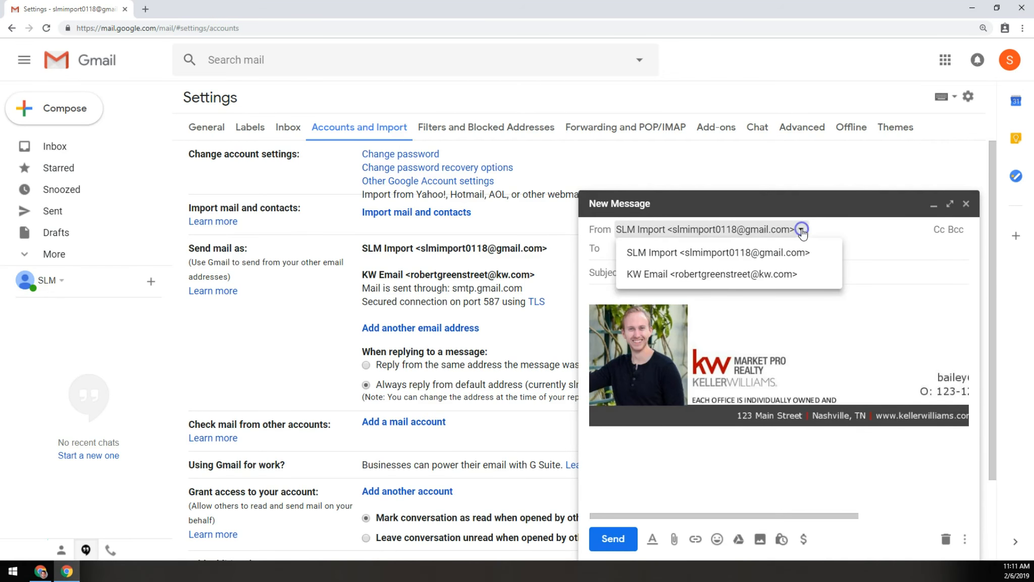
{"action": "left_click", "coordinate": [746, 275]}
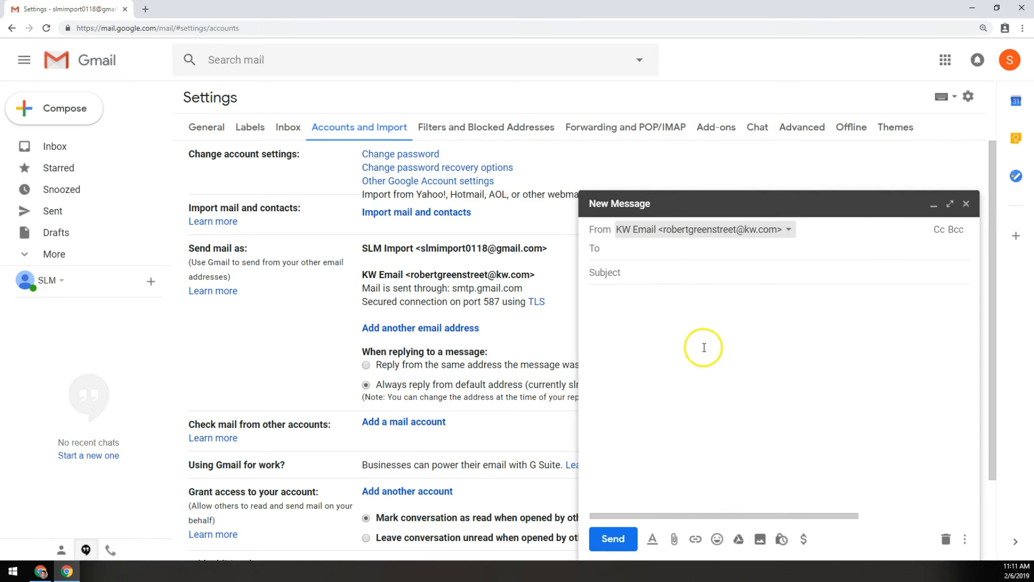
{"action": "left_click", "coordinate": [750, 230]}
{"action": "left_click", "coordinate": [727, 252]}
{"action": "left_click", "coordinate": [733, 230]}
{"action": "left_click", "coordinate": [732, 274]}
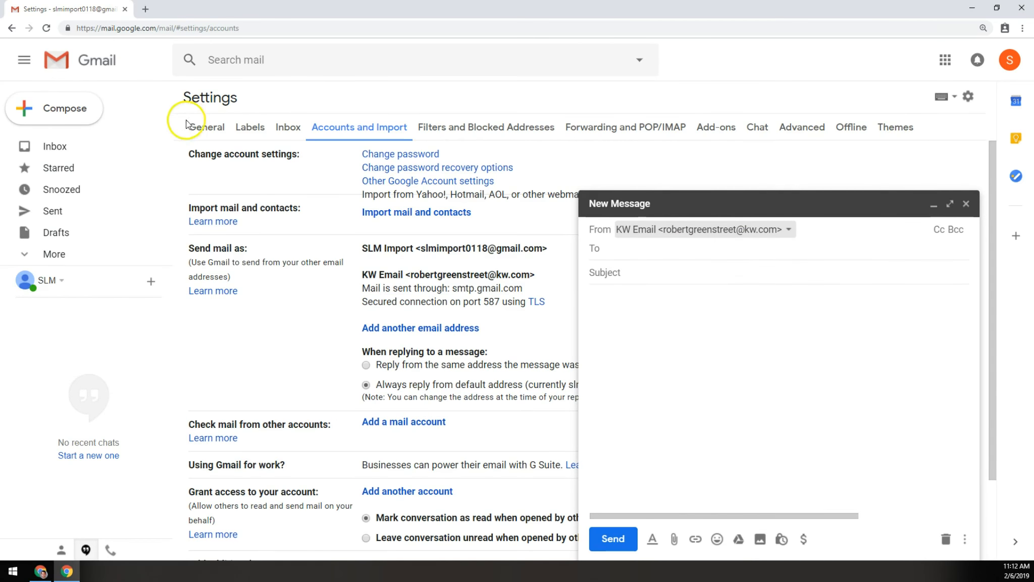
{"action": "left_click", "coordinate": [206, 126]}
{"action": "scroll", "coordinate": [432, 291], "scroll_direction": "down", "scroll_amount": 20}
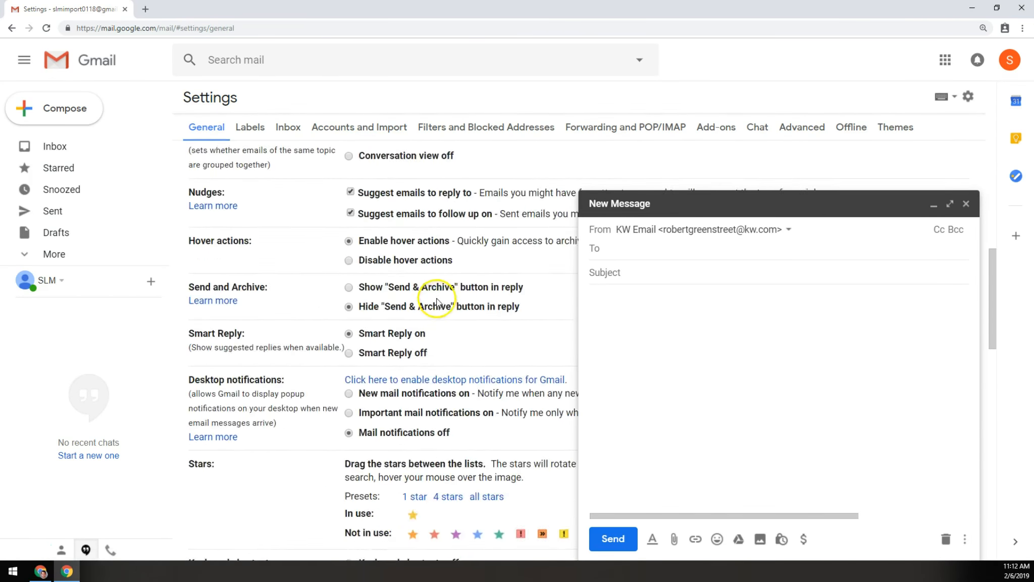
{"action": "left_click", "coordinate": [467, 250]}
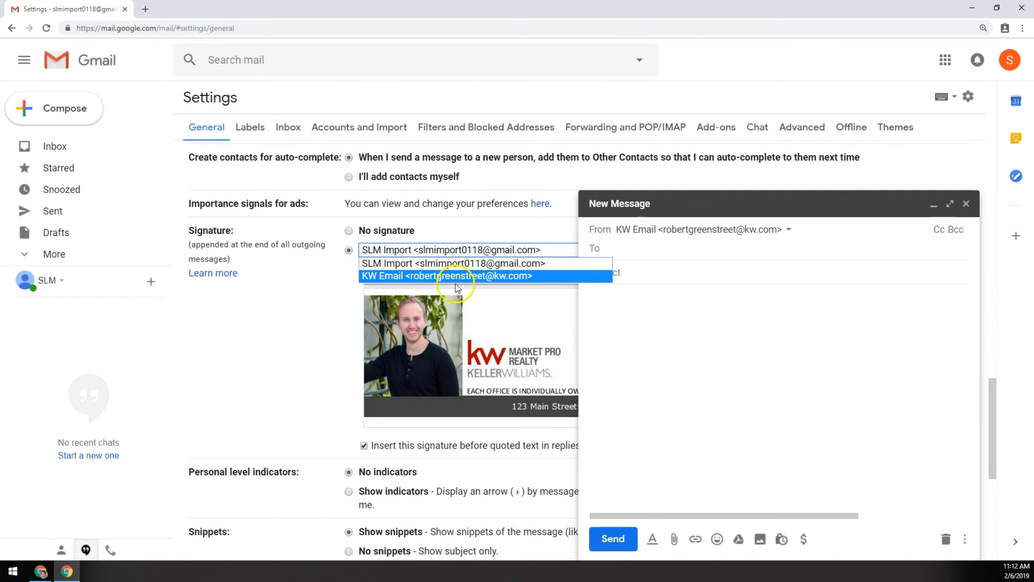
{"action": "left_click", "coordinate": [462, 225]}
{"action": "left_click", "coordinate": [638, 236]}
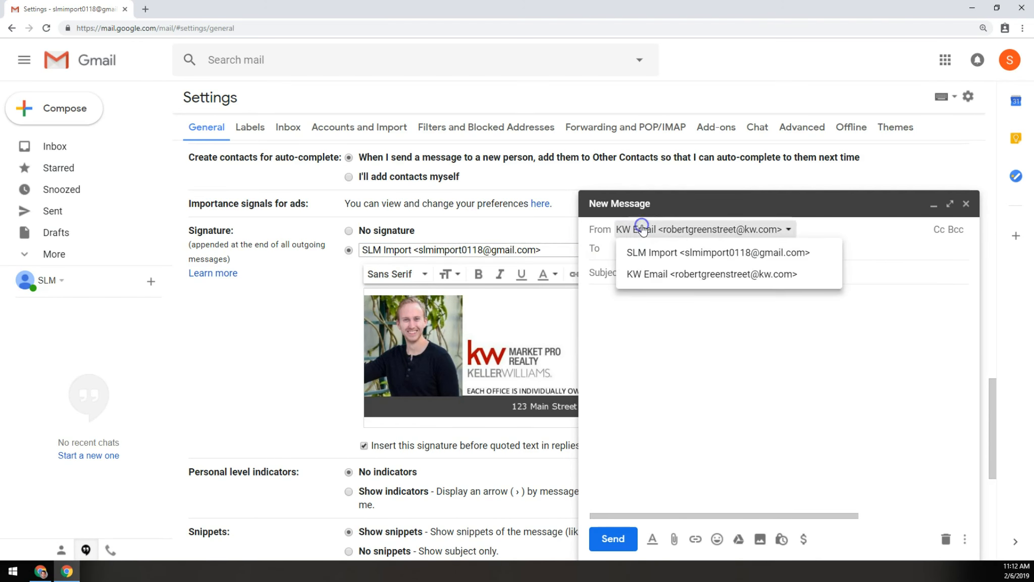
{"action": "left_click", "coordinate": [721, 324]}
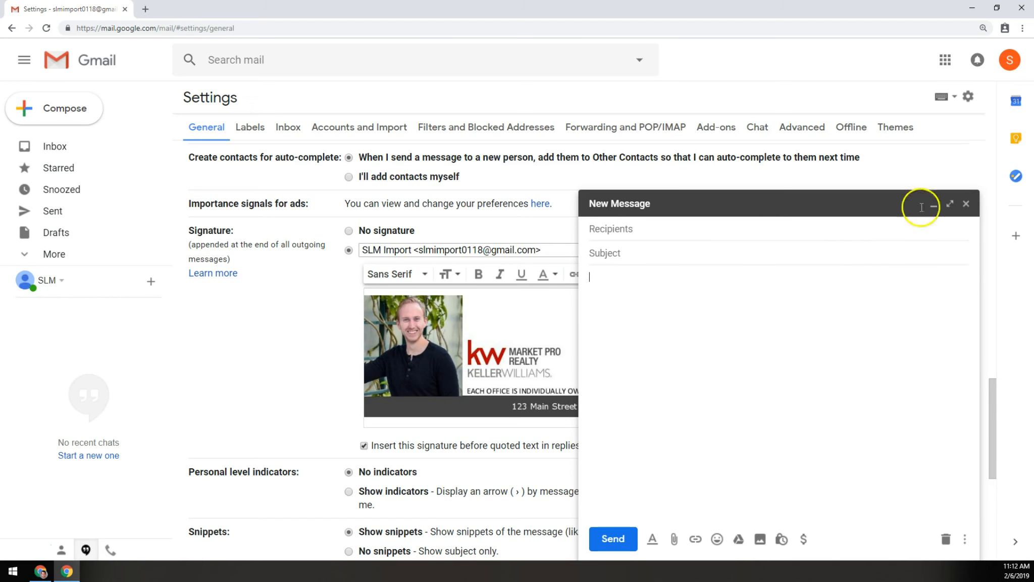
{"action": "left_click", "coordinate": [966, 203]}
Reopen full Settings from the gear menu and scroll down the Accounts and Import tab
{"action": "left_click", "coordinate": [969, 97]}
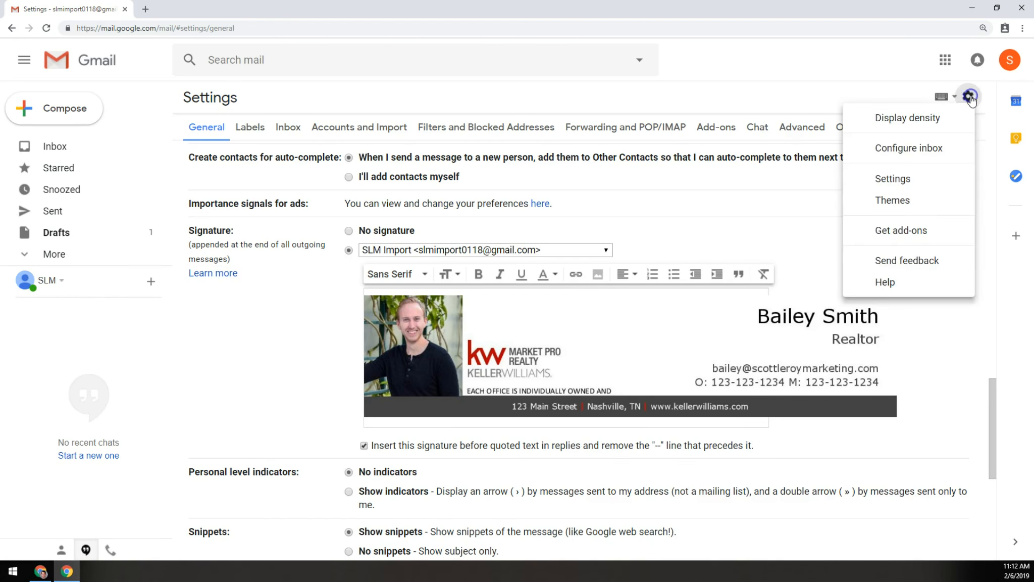
{"action": "left_click", "coordinate": [902, 180]}
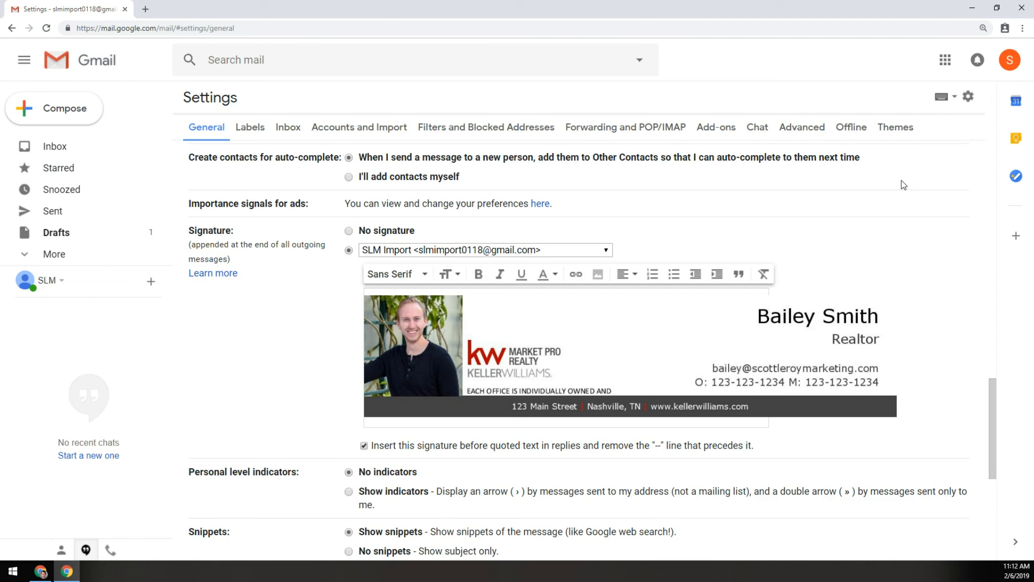
{"action": "left_click", "coordinate": [615, 126]}
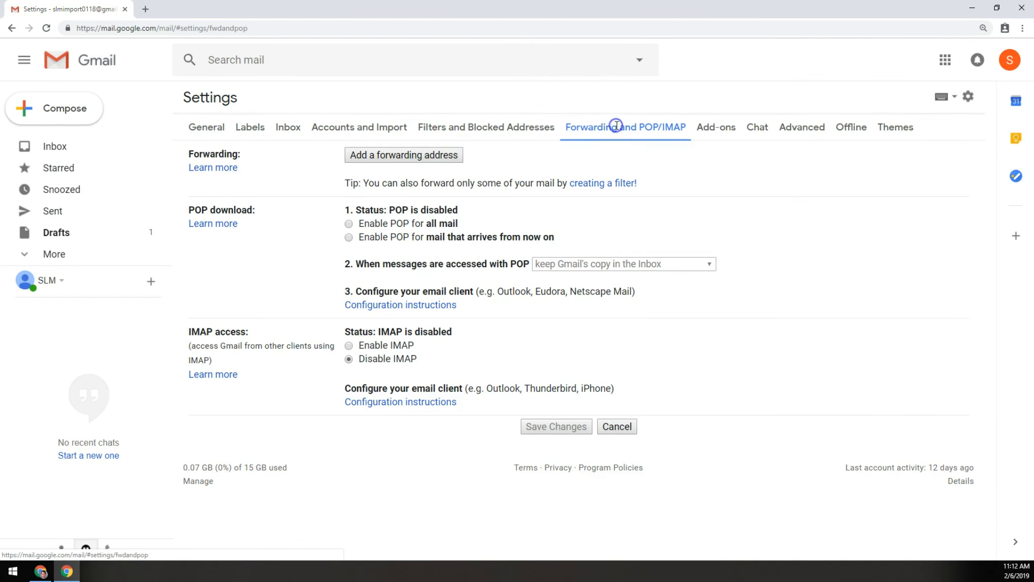
{"action": "left_click", "coordinate": [388, 123]}
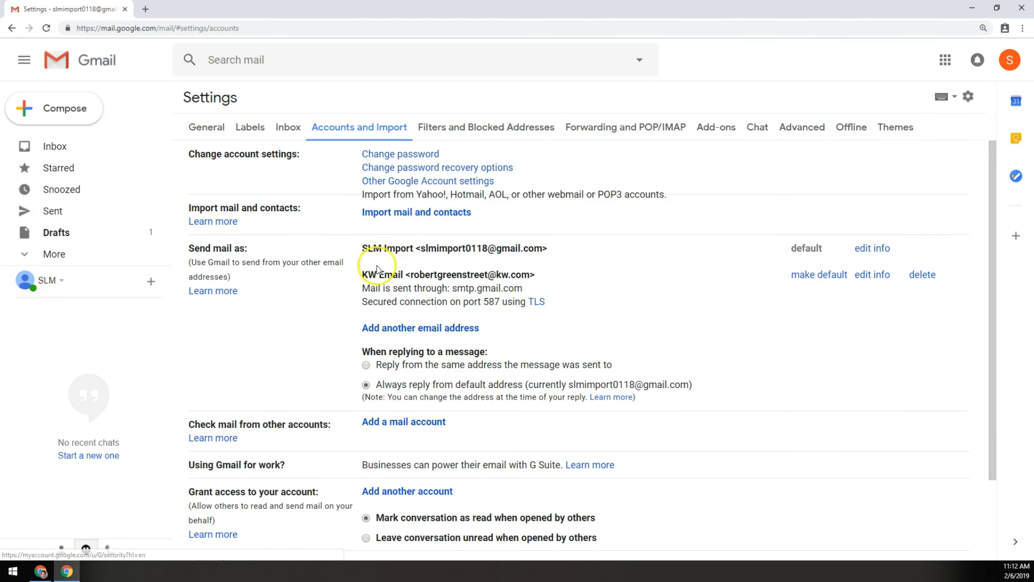
{"action": "scroll", "coordinate": [329, 361], "scroll_direction": "down", "scroll_amount": 1}
{"action": "scroll", "coordinate": [328, 361], "scroll_direction": "down", "scroll_amount": 2}
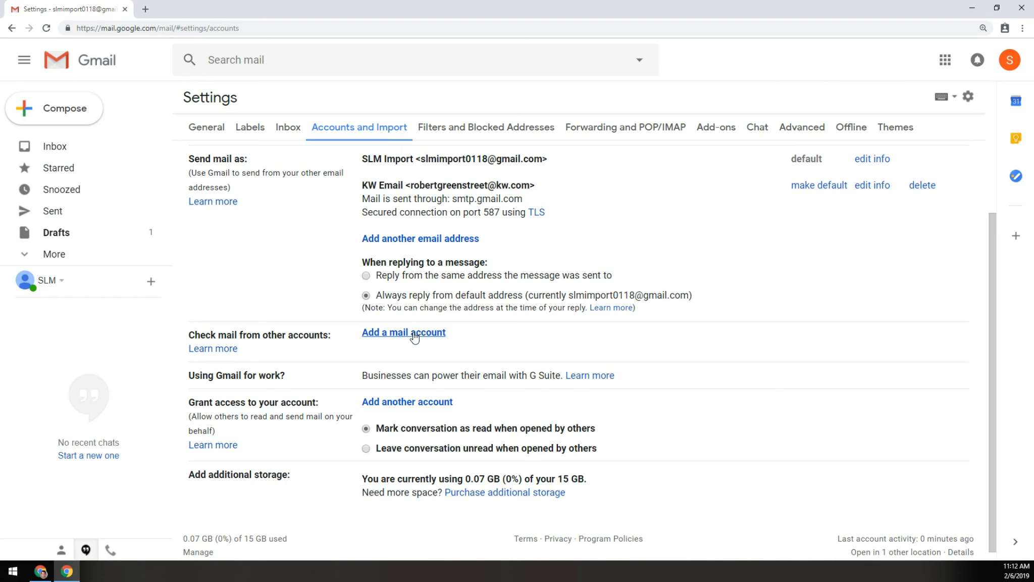
Start adding a mail account to check and enter the work email address
{"action": "left_click", "coordinate": [415, 337]}
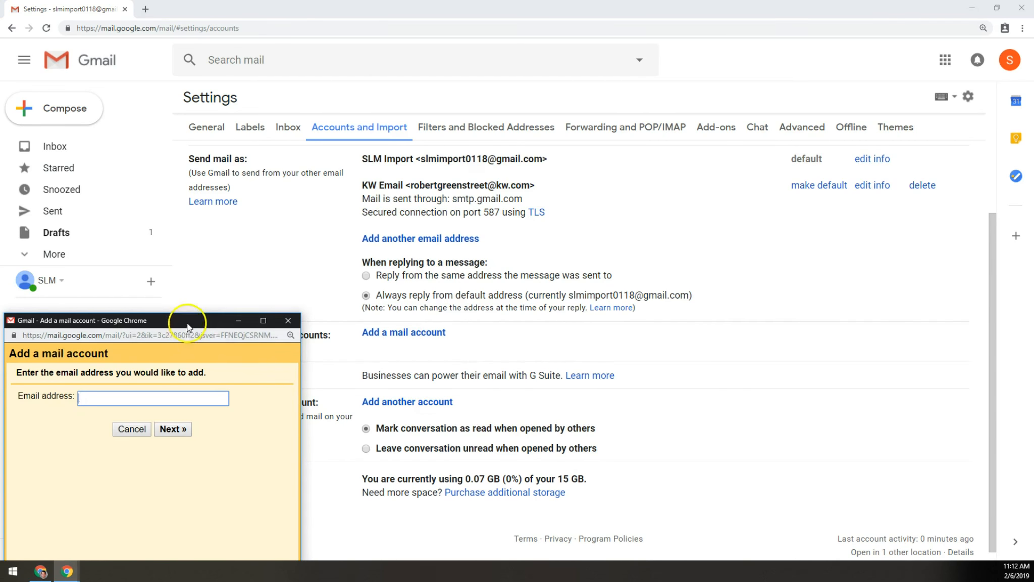
{"action": "left_click_drag", "start_coordinate": [202, 256], "coordinate": [527, 171]}
{"action": "left_click", "coordinate": [525, 244]}
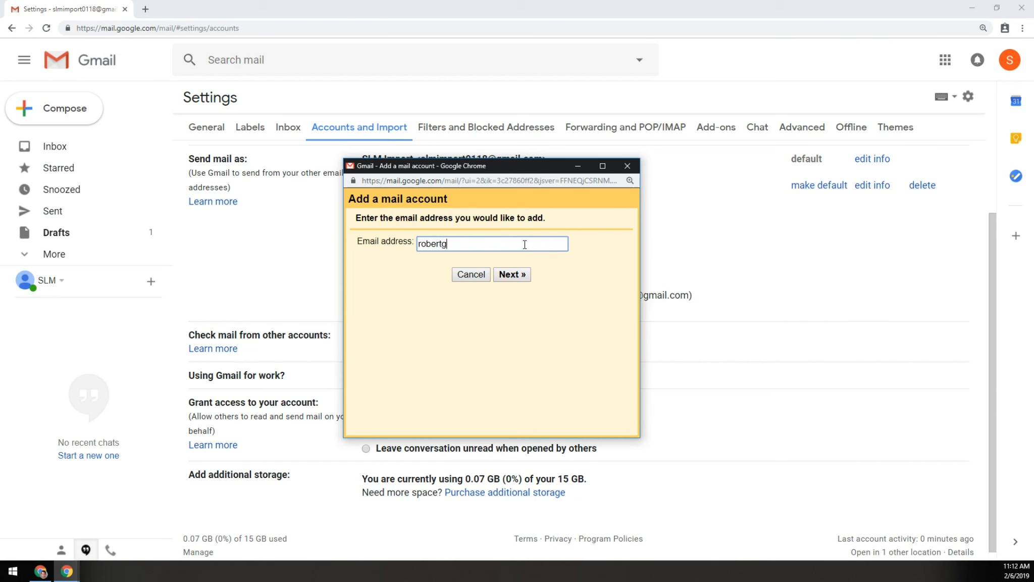
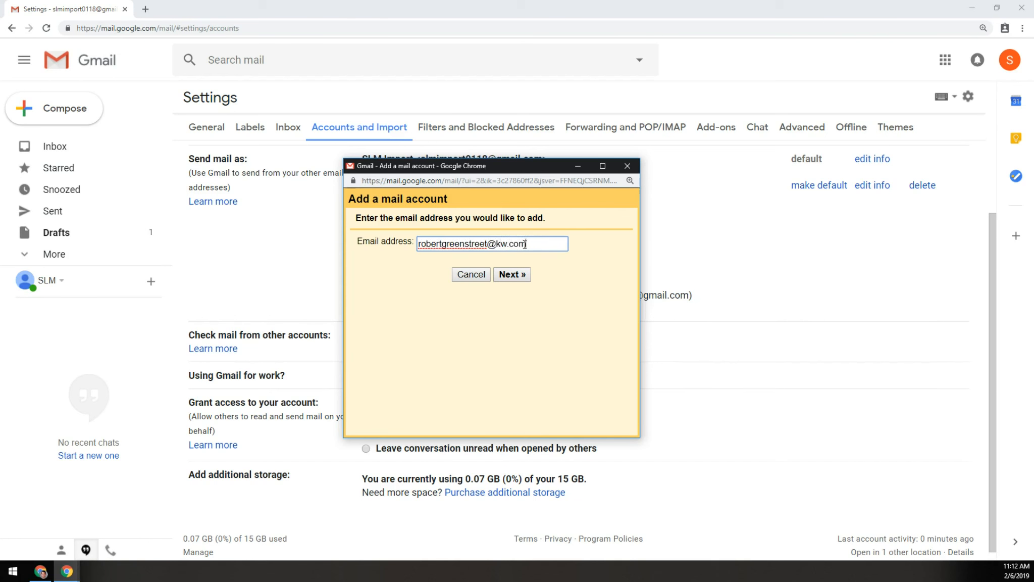
{"action": "key", "text": "Return"}
Add the address as a POP3 import account with its password, then delete it again
{"action": "left_click", "coordinate": [370, 286]}
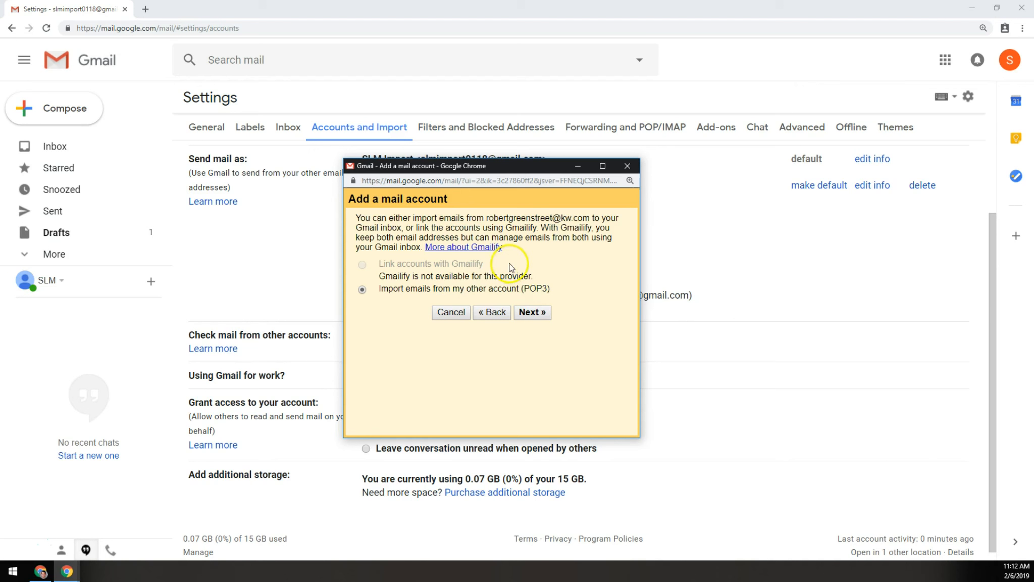
{"action": "left_click", "coordinate": [535, 310]}
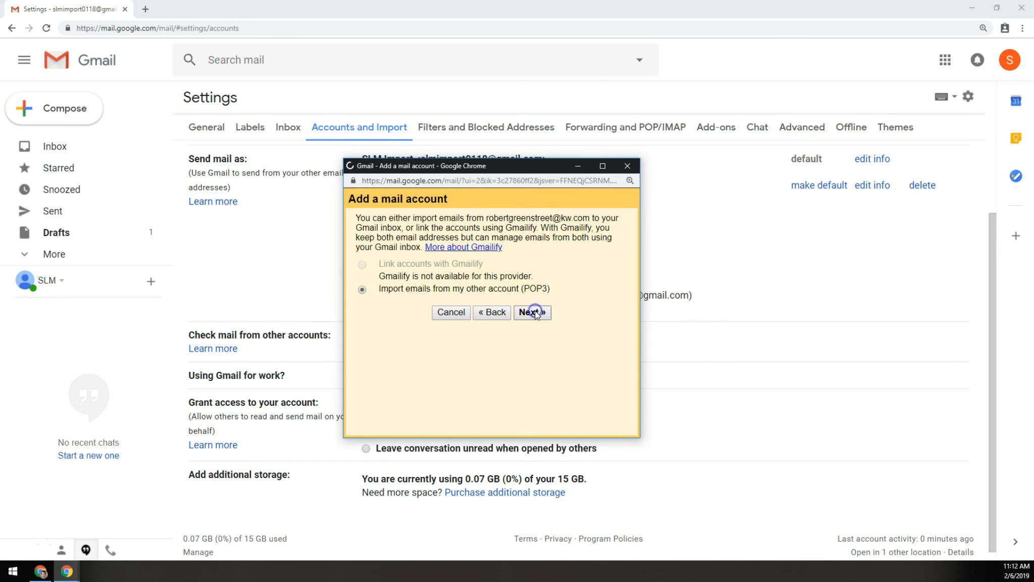
{"action": "left_click", "coordinate": [516, 274]}
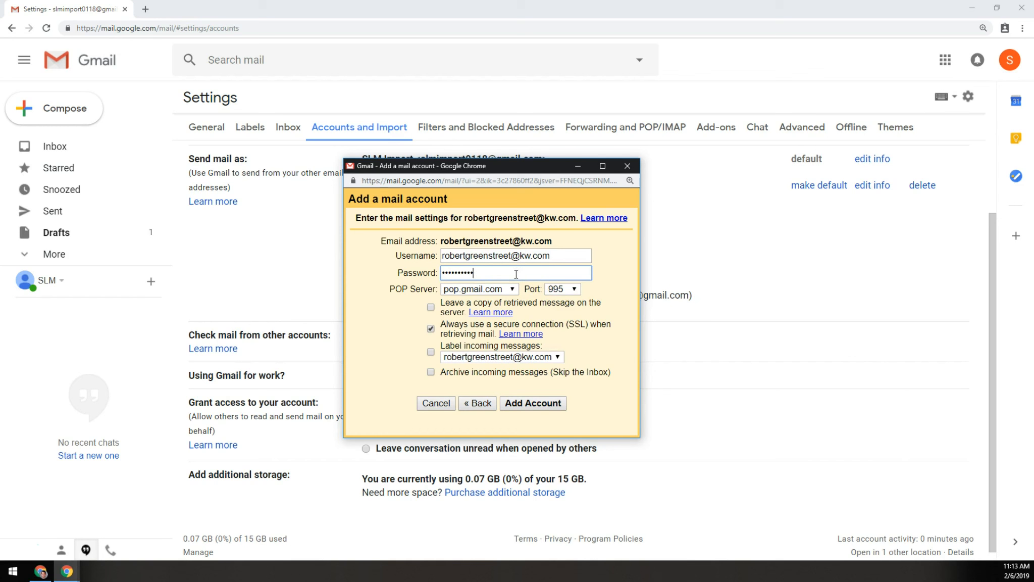
{"action": "left_click", "coordinate": [534, 406]}
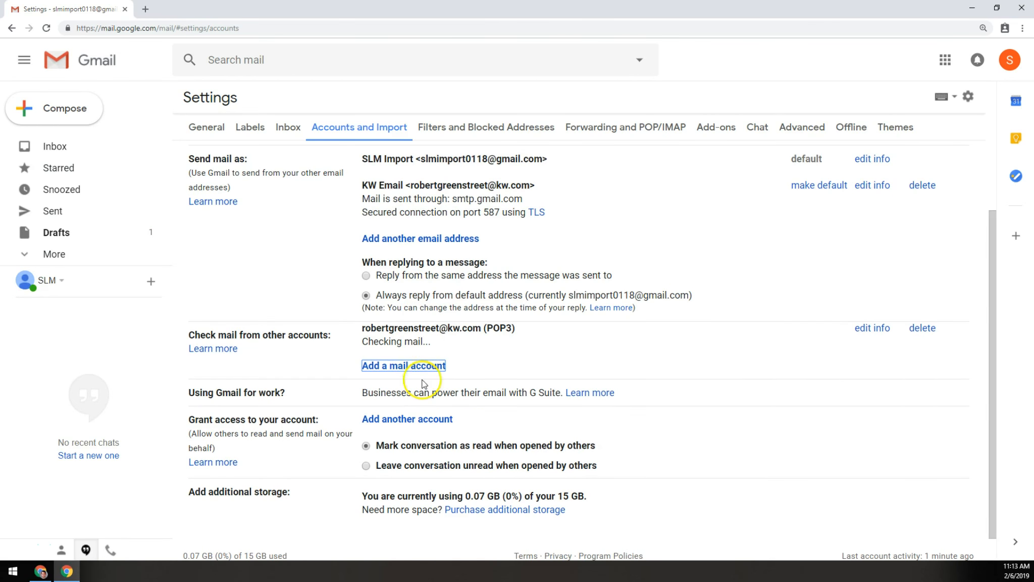
{"action": "left_click", "coordinate": [922, 328]}
{"action": "left_click", "coordinate": [642, 326]}
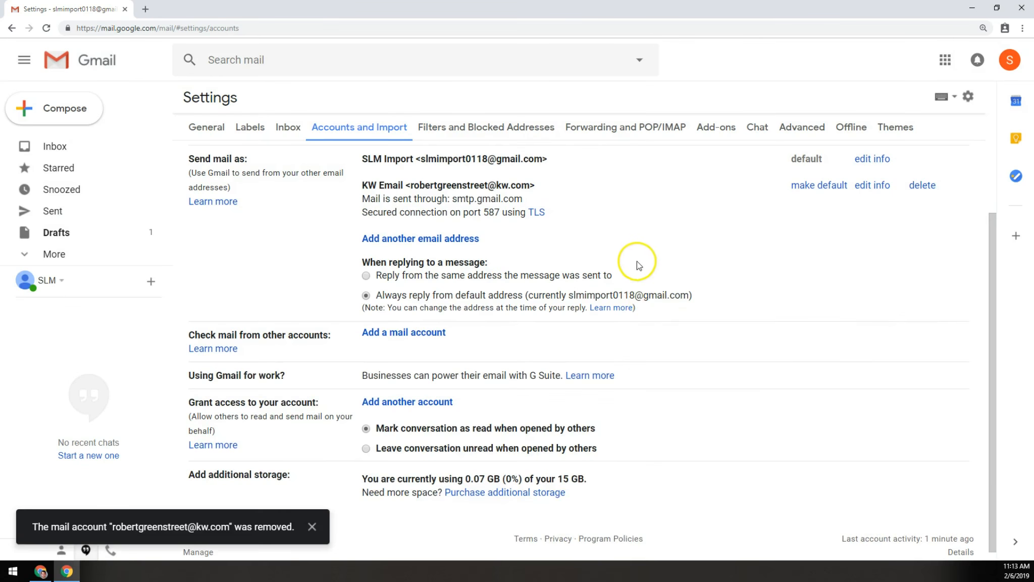